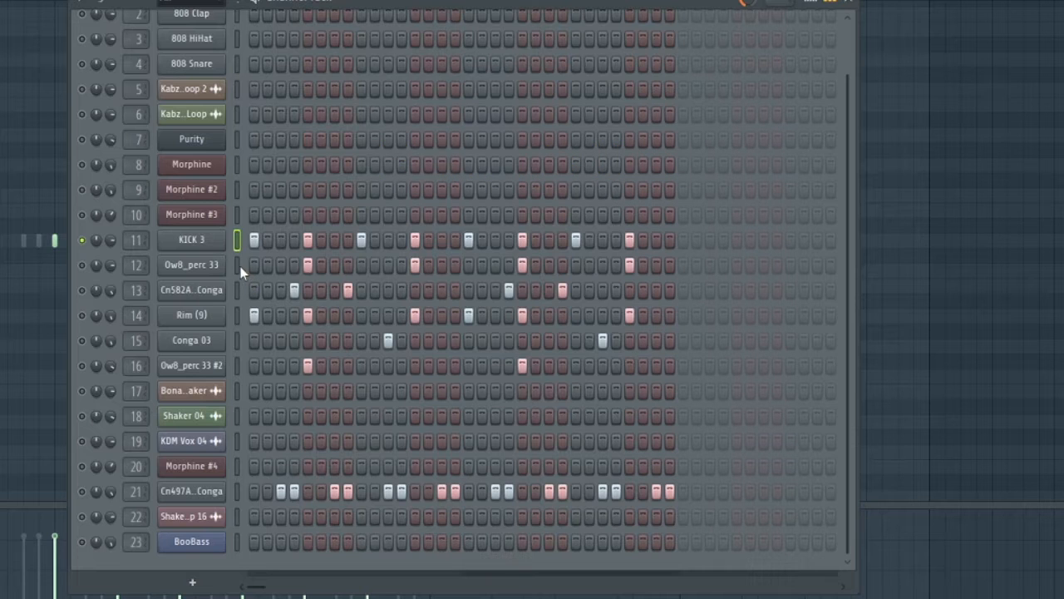
# Select the Ow8_perc 33, Cn582A Conga, Ow8_perc 33 #2 and Cn497A Conga channels in turn to review their steps.
pyautogui.click(240, 266)
pyautogui.click(237, 293)
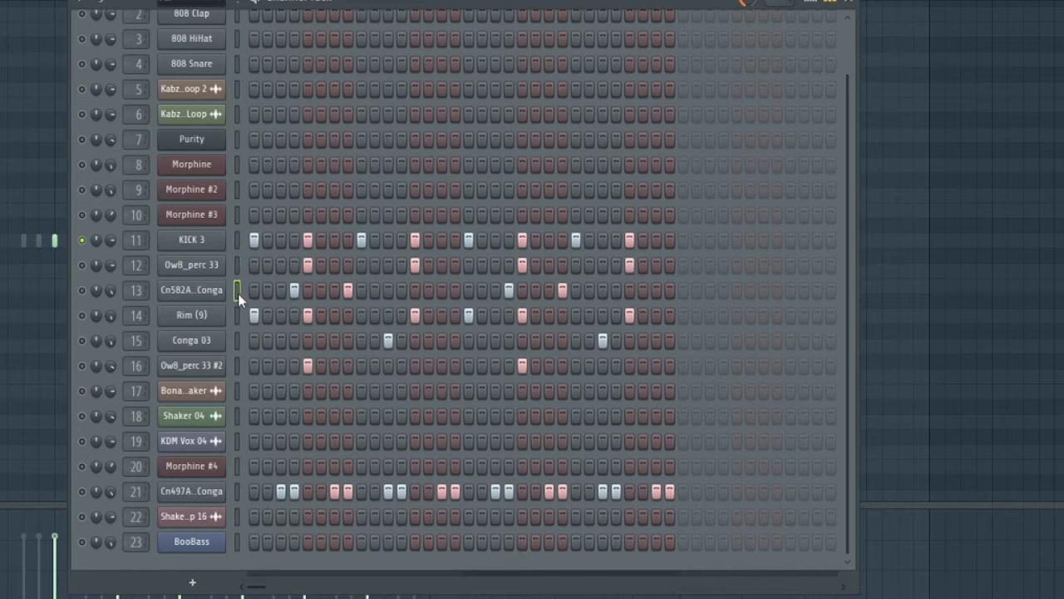
pyautogui.click(237, 369)
pyautogui.click(238, 491)
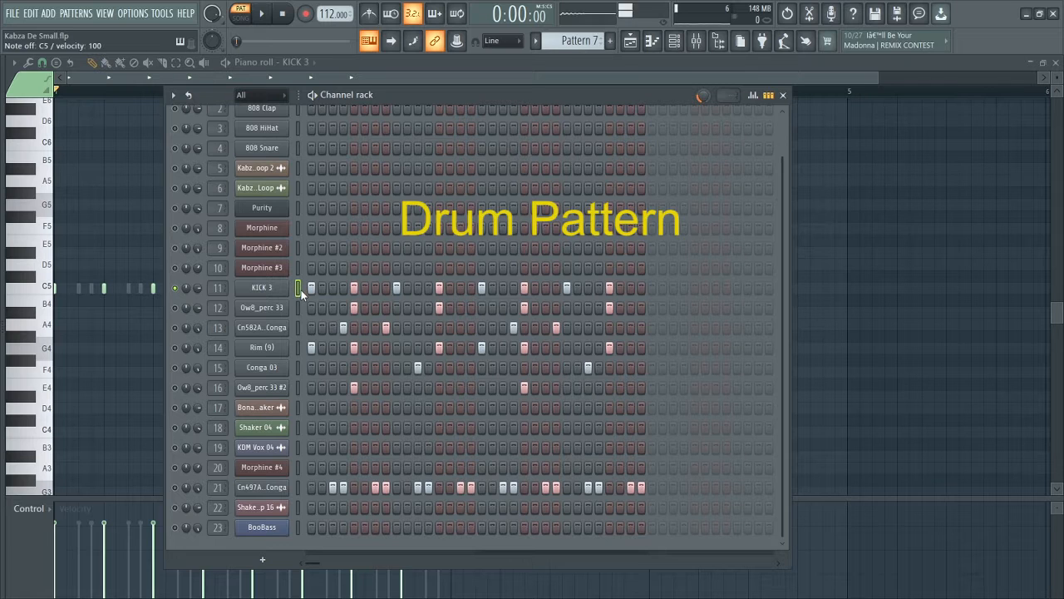
# Play Pattern 7 and unmute the Ow8_perc 33, Cn582A Conga, Rim (9), Conga 03, Ow8_perc 33 #2 and Cn497A Conga channels one by one.
pyautogui.press('space')
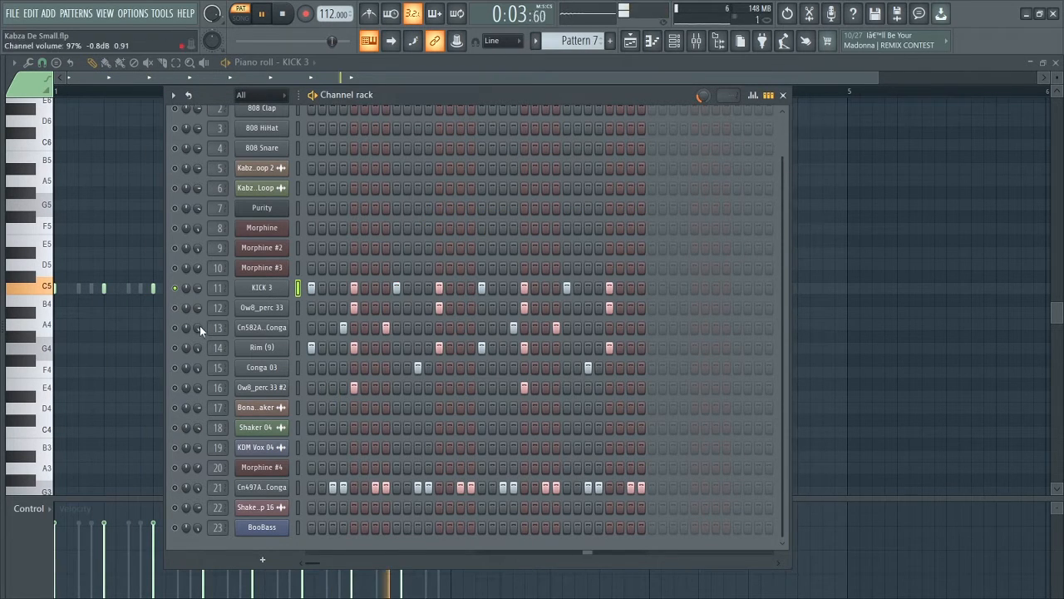
pyautogui.click(177, 308)
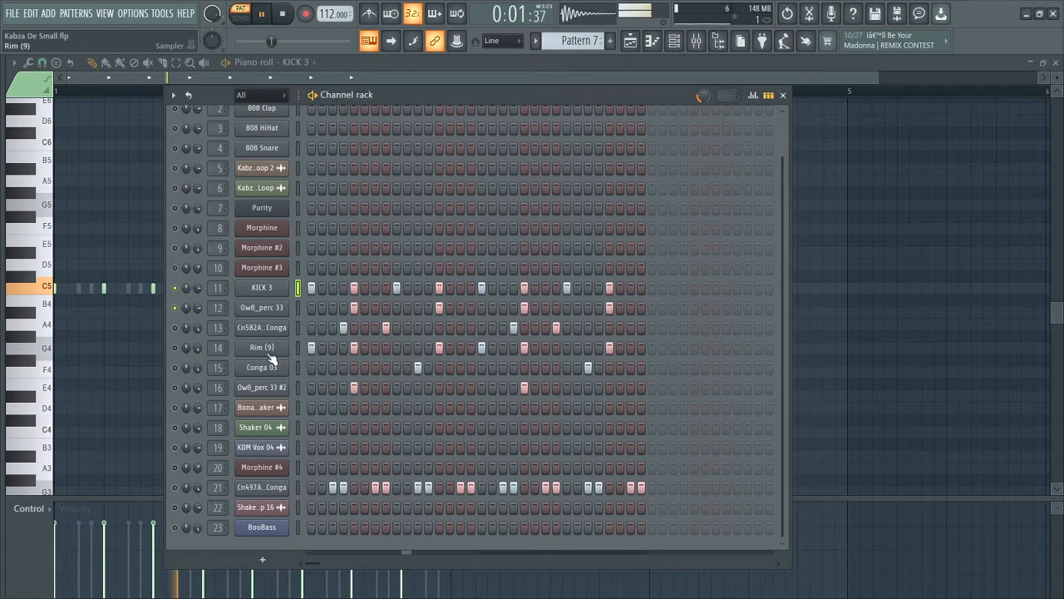
pyautogui.click(175, 329)
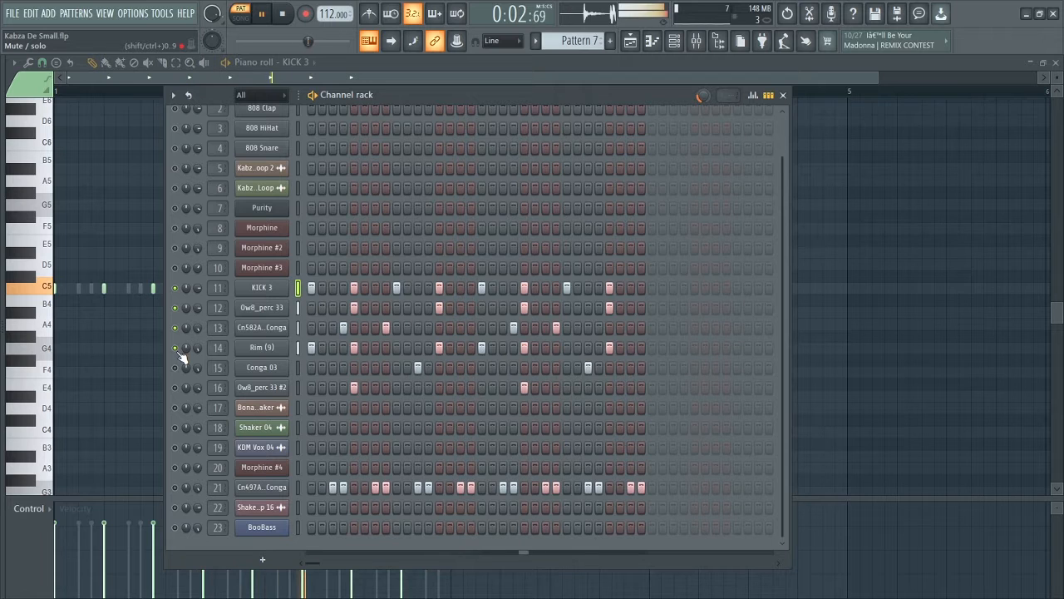
pyautogui.click(174, 367)
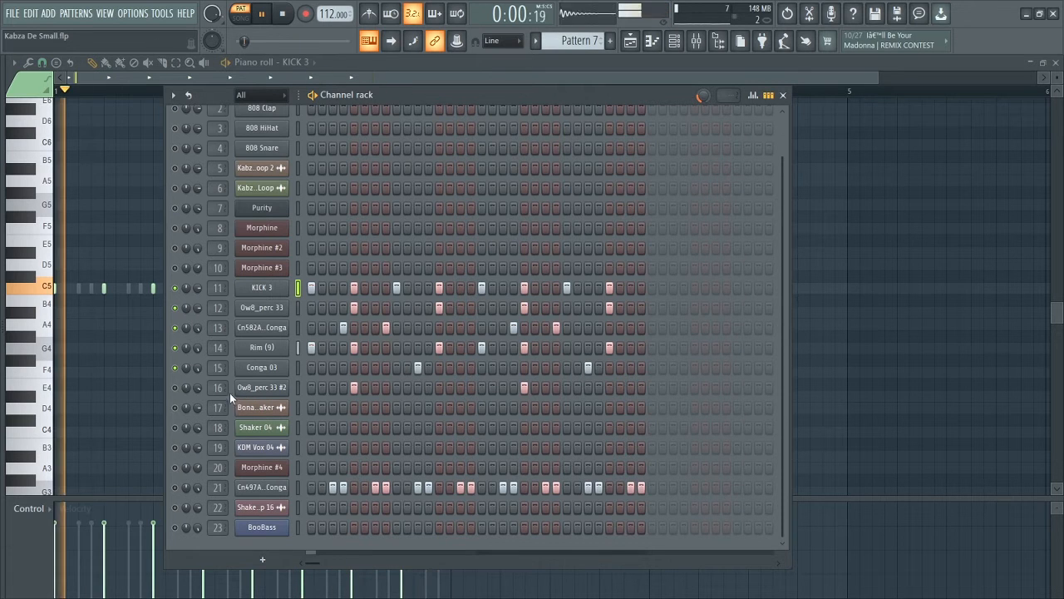
pyautogui.click(175, 388)
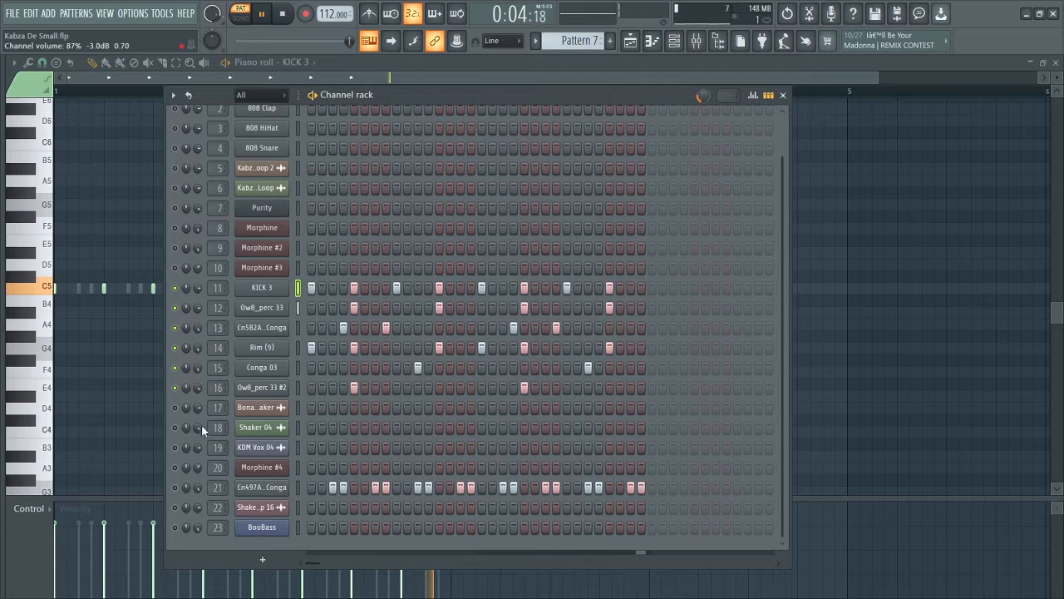
pyautogui.click(175, 487)
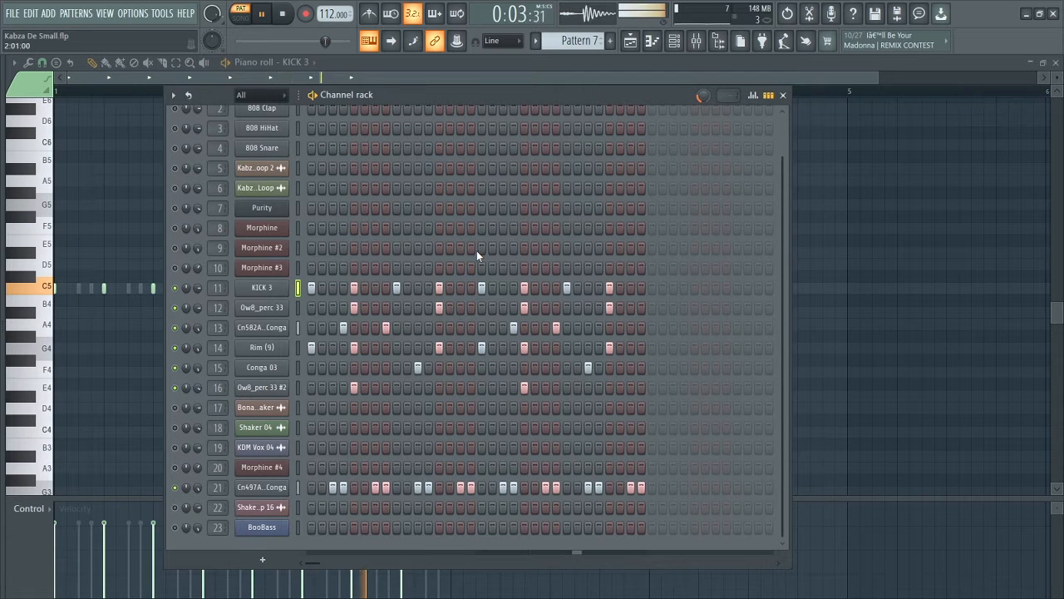
pyautogui.press('space')
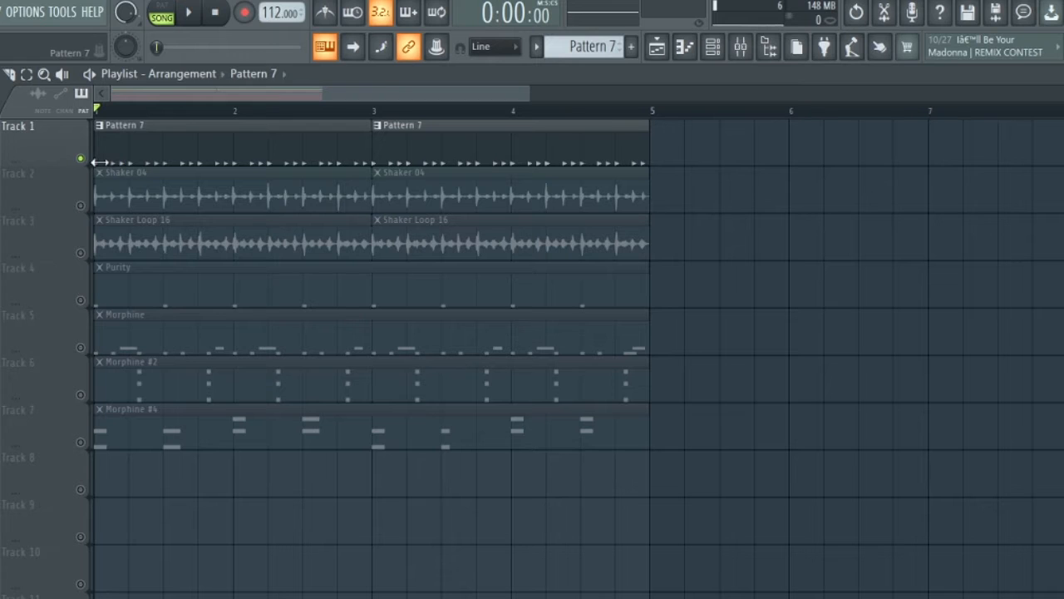
# Play the Pattern 7 drum track alone in the playlist, and audition Shaker Loop 16 with the Shaker 04 track muted.
pyautogui.press('space')
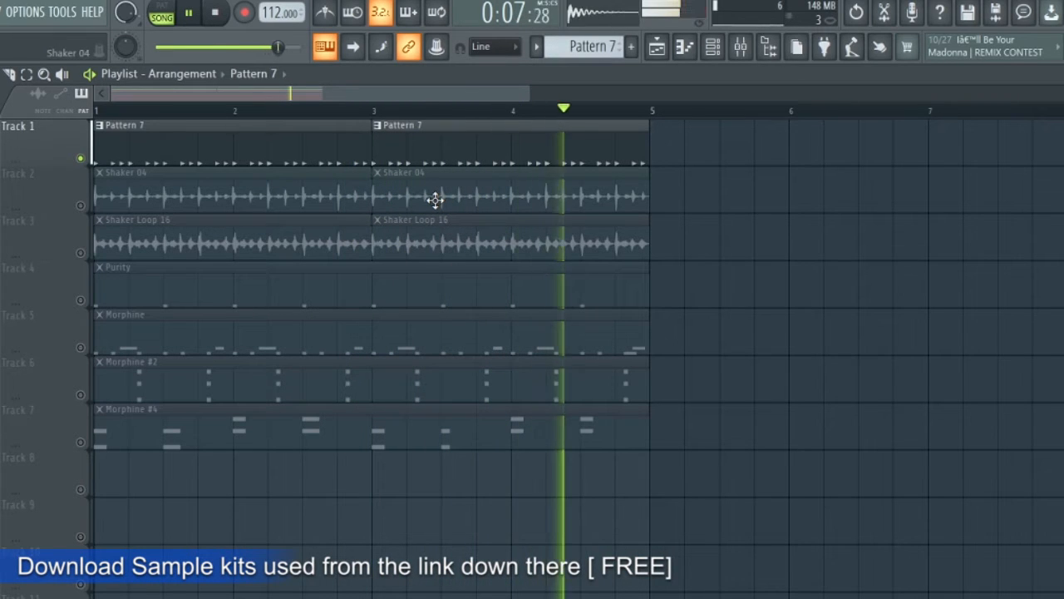
pyautogui.press('space')
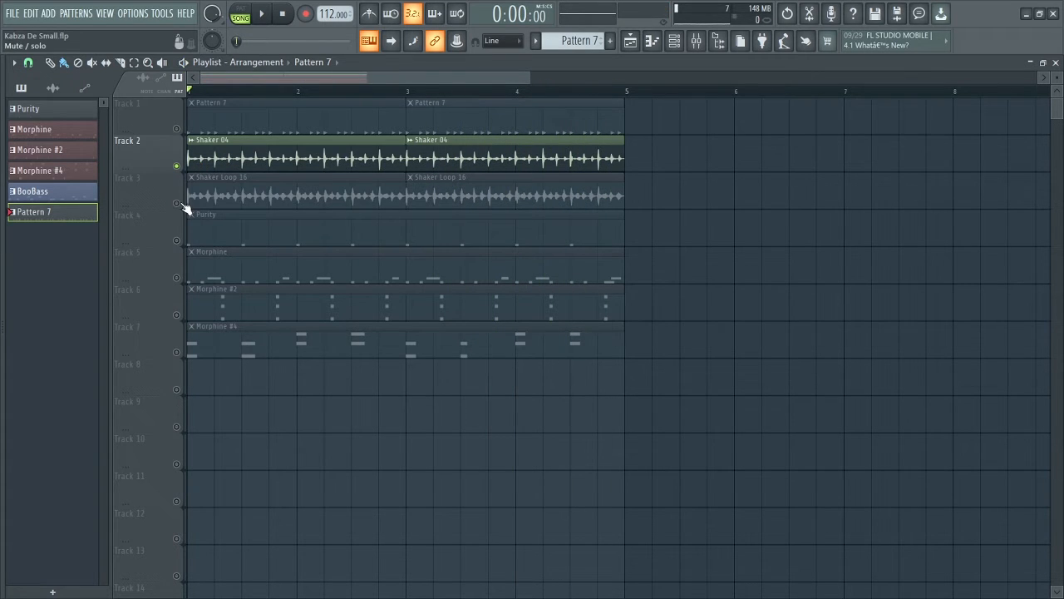
pyautogui.click(176, 165)
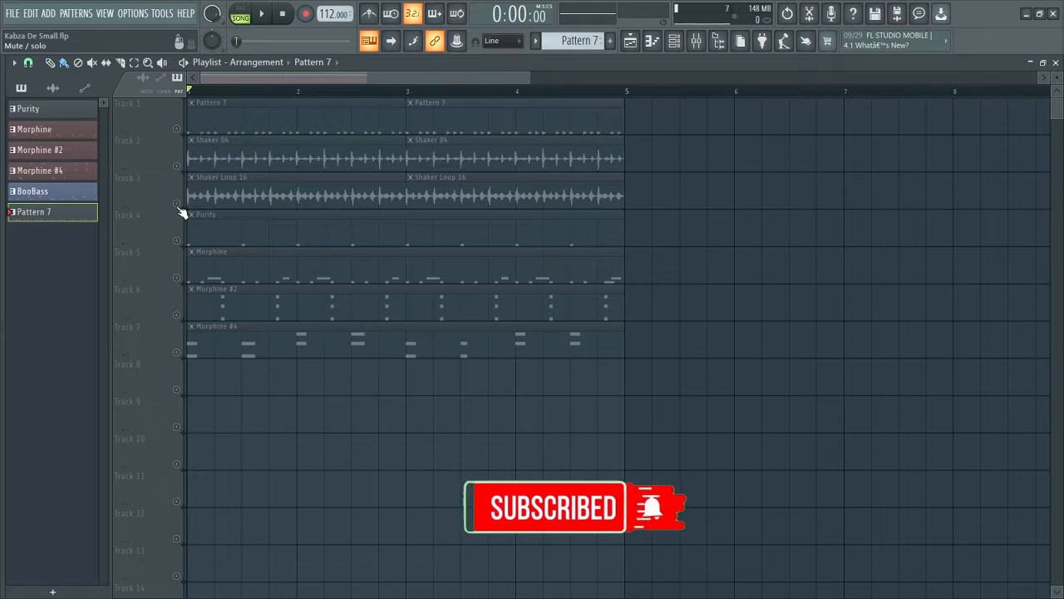
pyautogui.click(176, 203)
pyautogui.press('space')
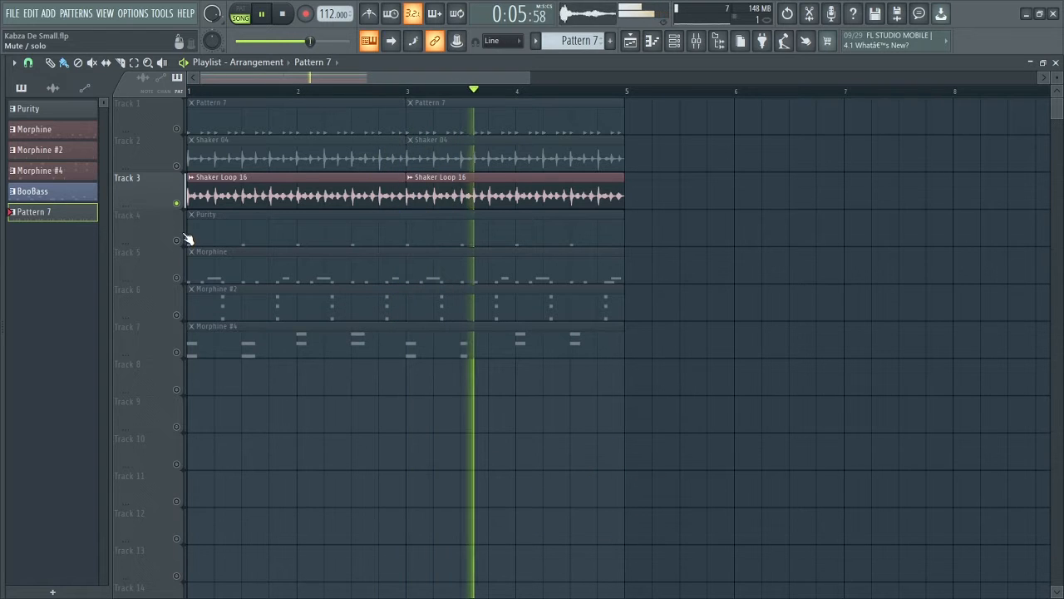
# Unmute the Shaker 04 track, play both shaker loops together, and bring in the Pattern 7 drums on Track 1.
pyautogui.click(177, 165)
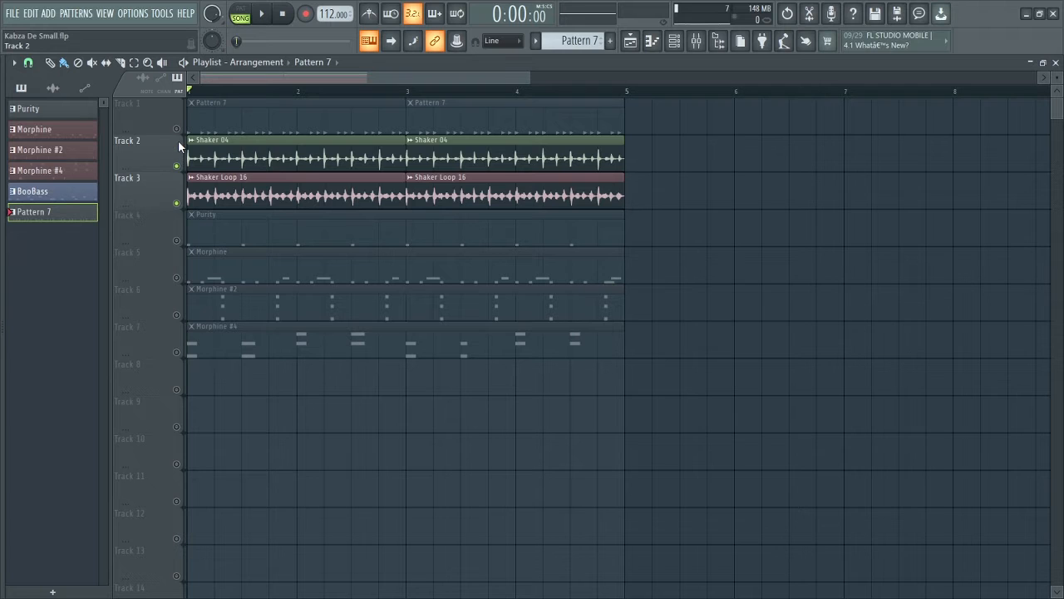
pyautogui.press('space')
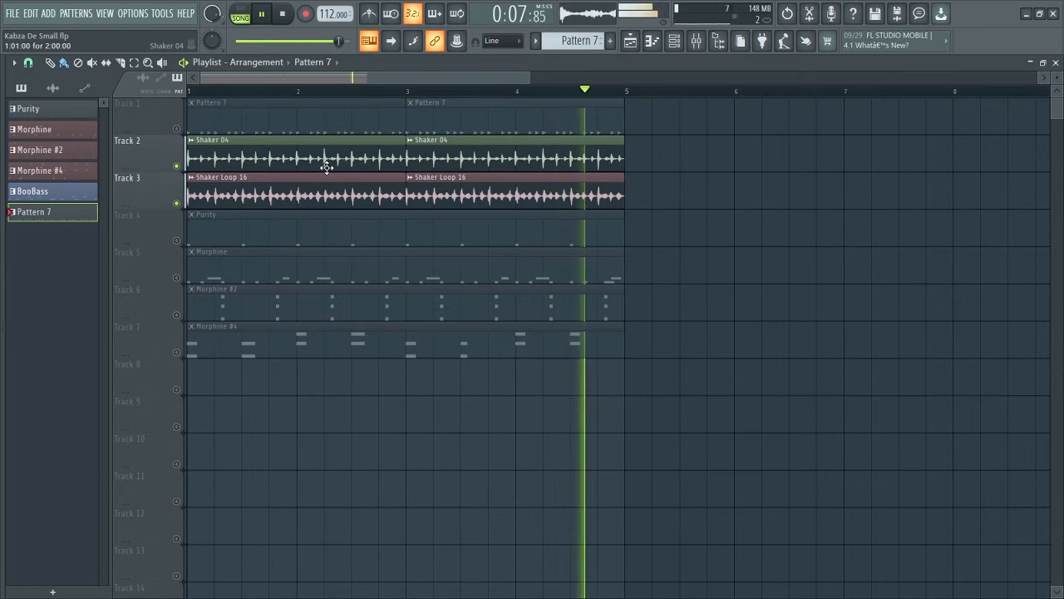
pyautogui.click(177, 131)
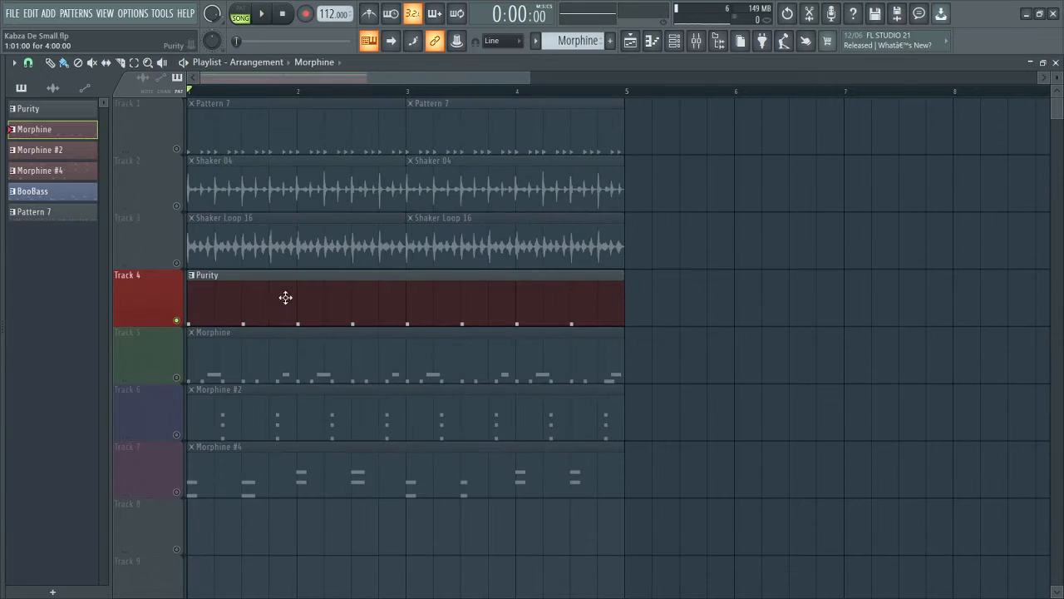
# Inspect the Purity clip's notes in the piano roll and the preset loaded in the Purity instrument, and return to the playlist.
pyautogui.doubleClick(277, 300)
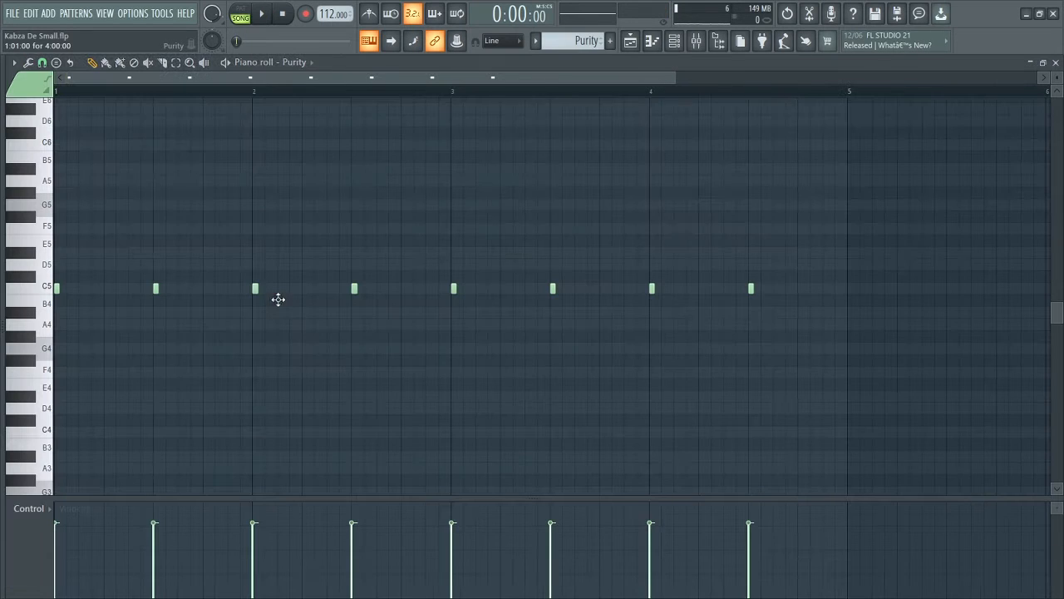
pyautogui.click(675, 41)
pyautogui.click(275, 246)
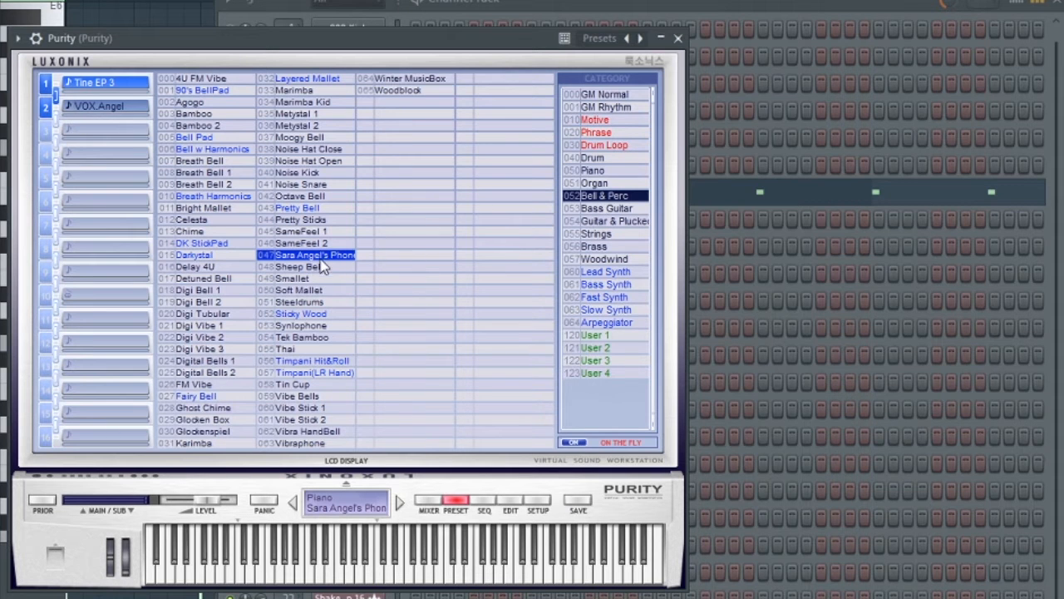
pyautogui.click(678, 39)
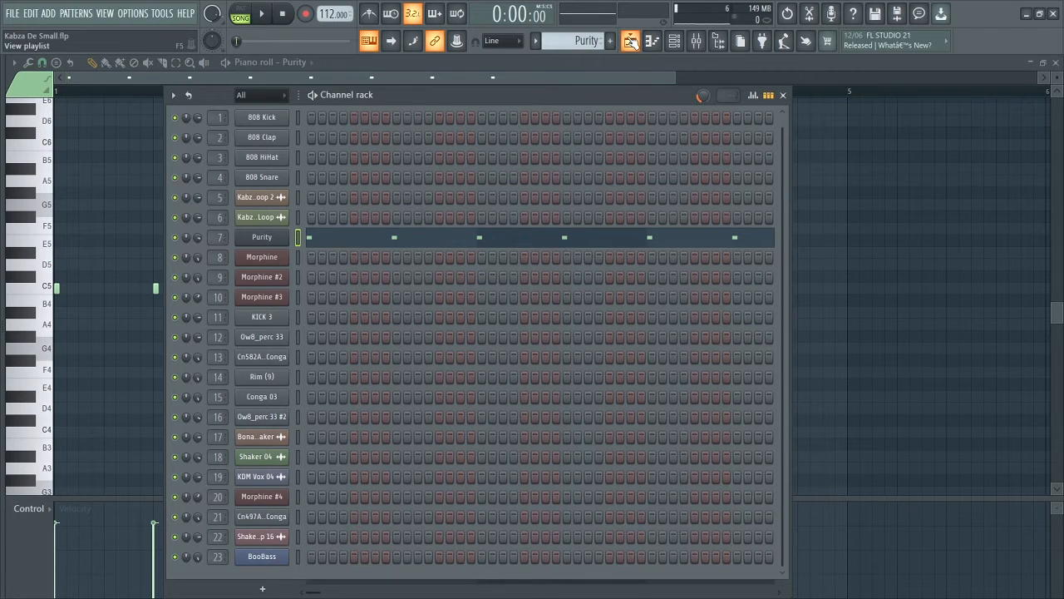
pyautogui.click(631, 42)
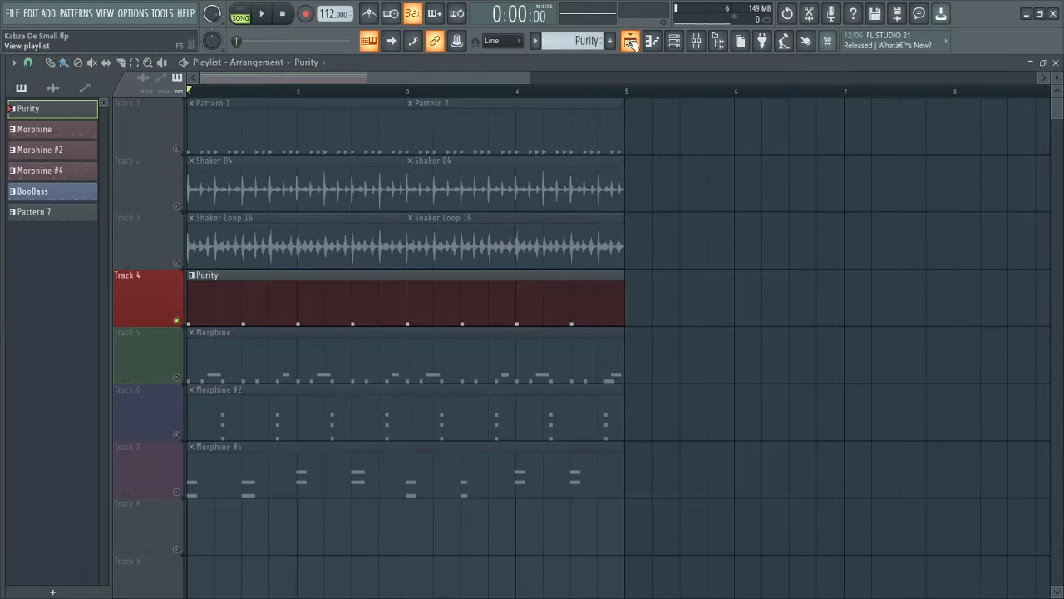
# Play the Purity clip's notes in the piano roll to hear them alone, and go back to the playlist.
pyautogui.doubleClick(330, 292)
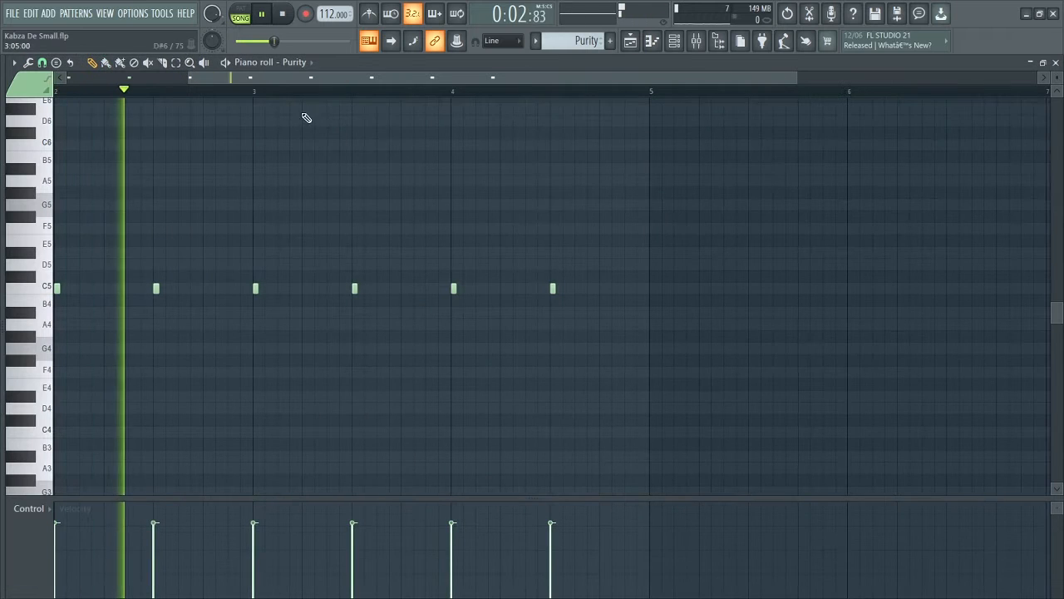
pyautogui.press('space')
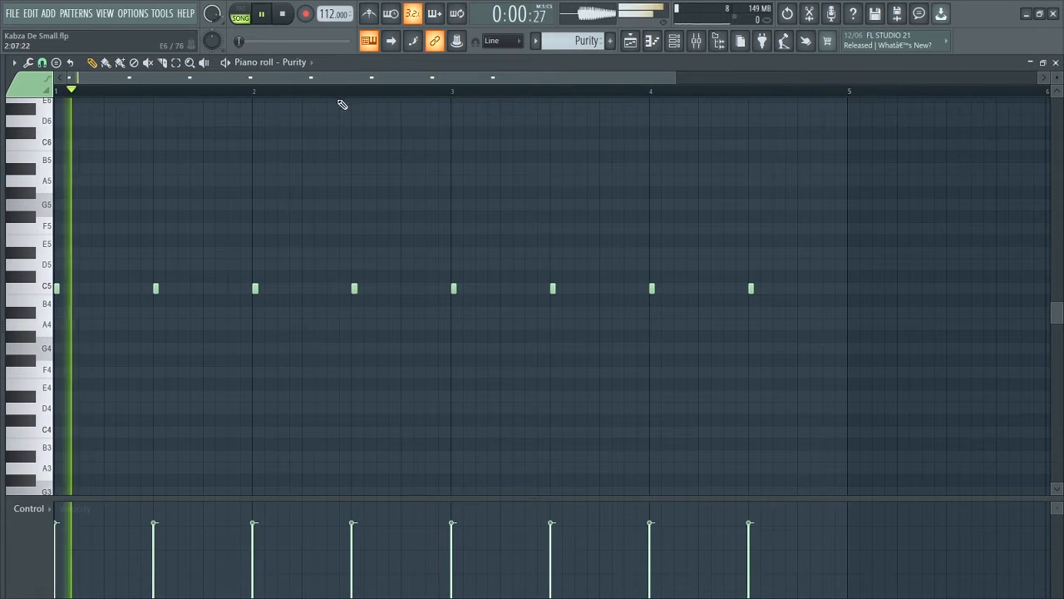
pyautogui.click(639, 42)
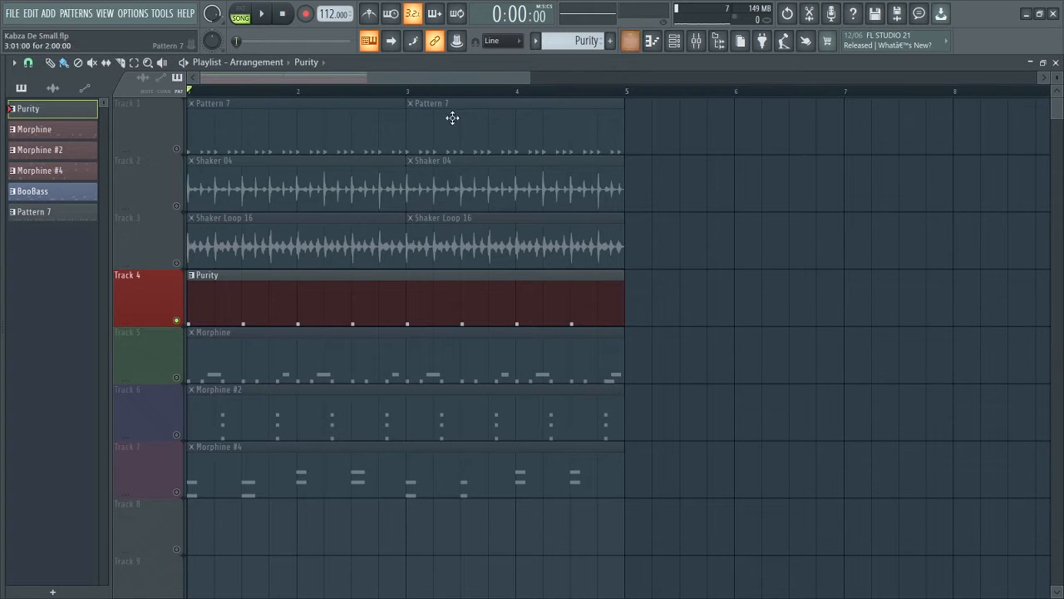
# Unmute Tracks 1, 2 and 3 and play the drums and shakers together with the Purity track.
pyautogui.click(176, 148)
pyautogui.click(176, 205)
pyautogui.click(177, 264)
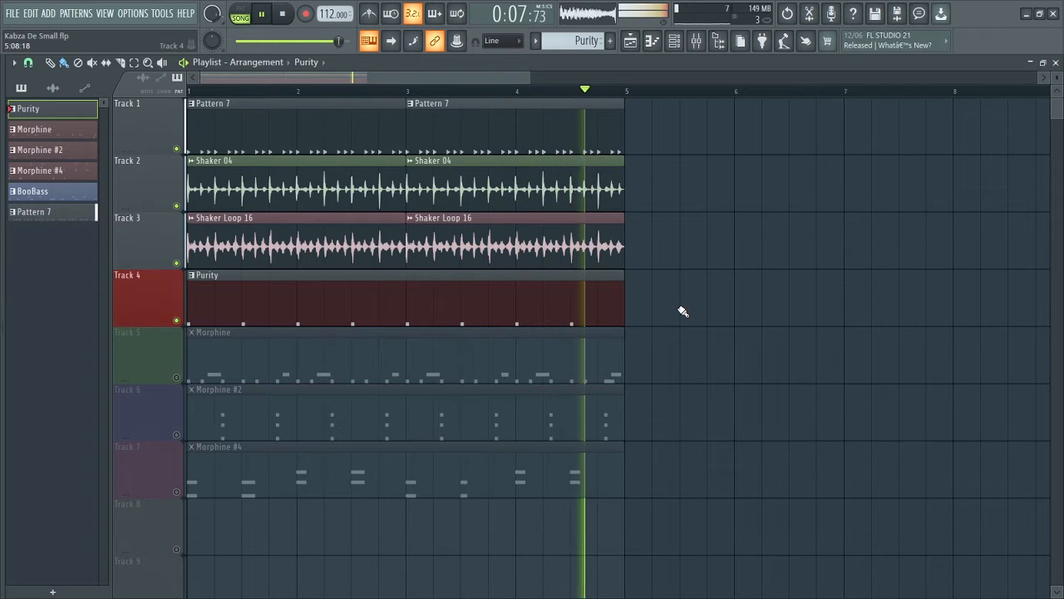
pyautogui.press('space')
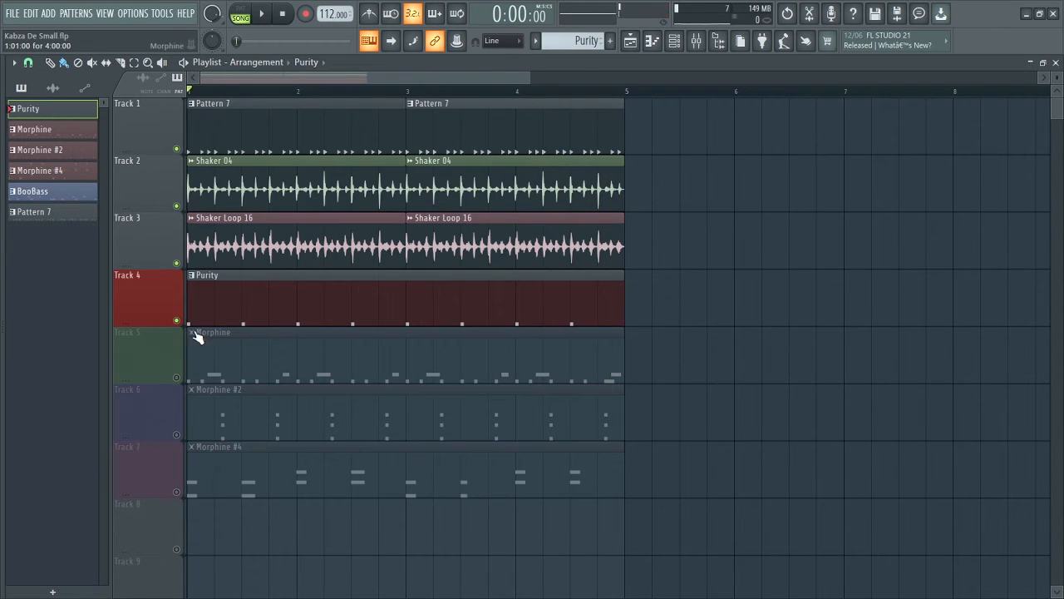
# Solo Track 5, and inspect the Morphine clip's notes and the Morphine synthesizer's presets library.
pyautogui.rightClick(177, 376)
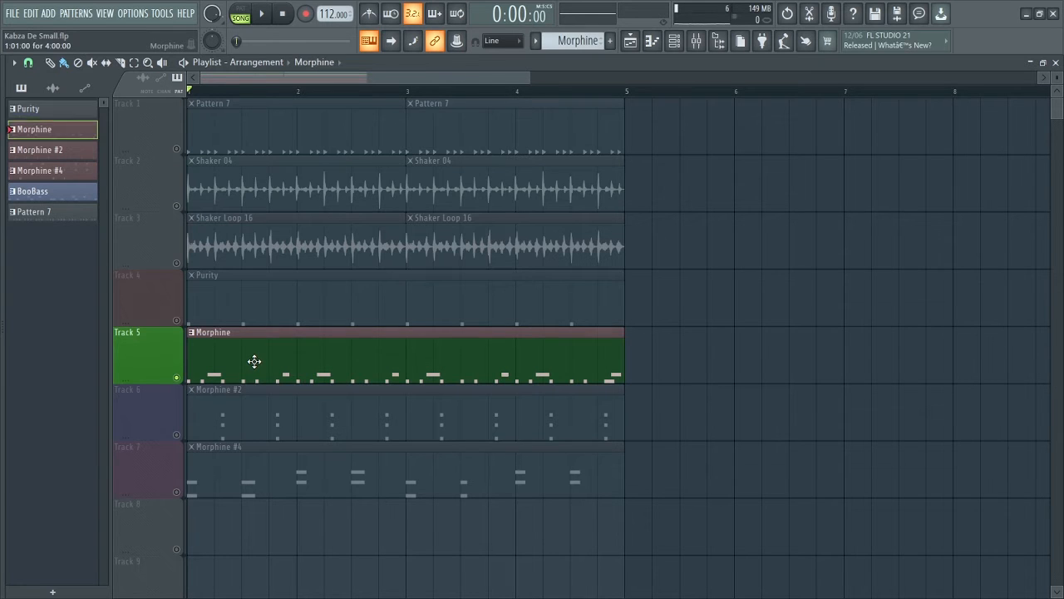
pyautogui.doubleClick(254, 361)
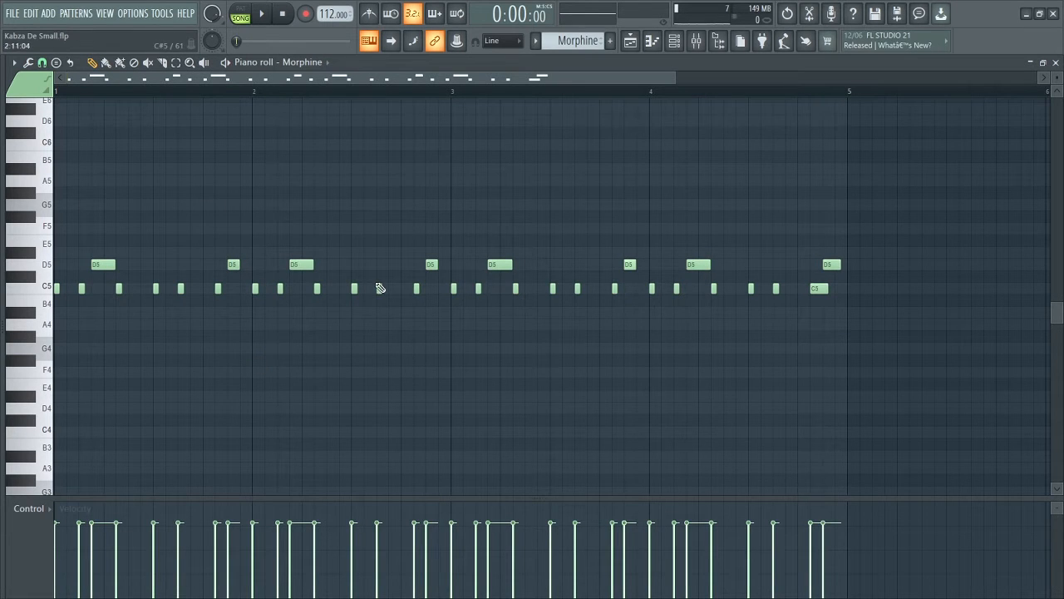
pyautogui.click(675, 41)
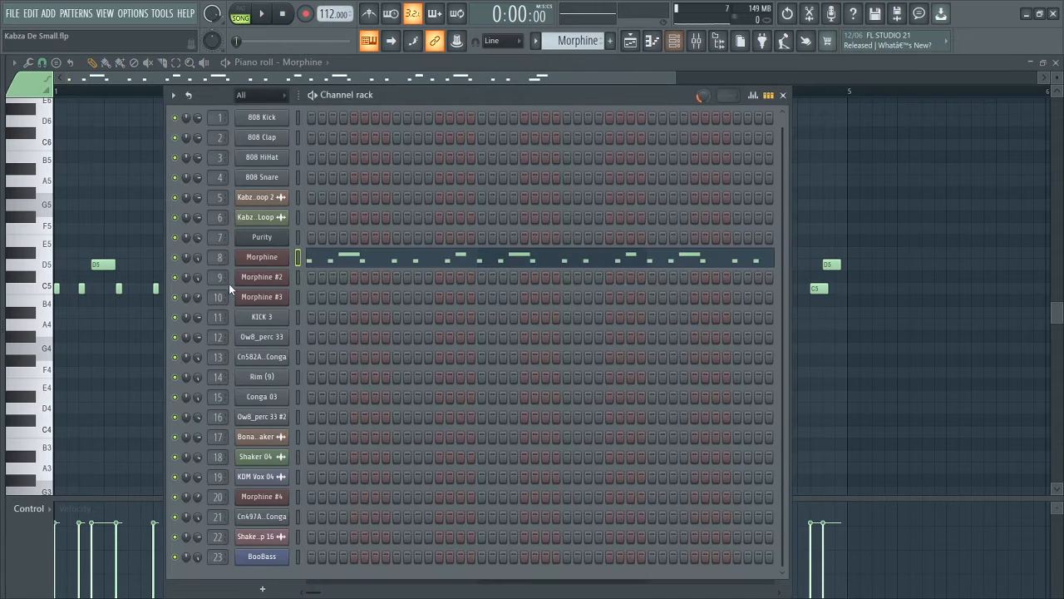
pyautogui.click(261, 258)
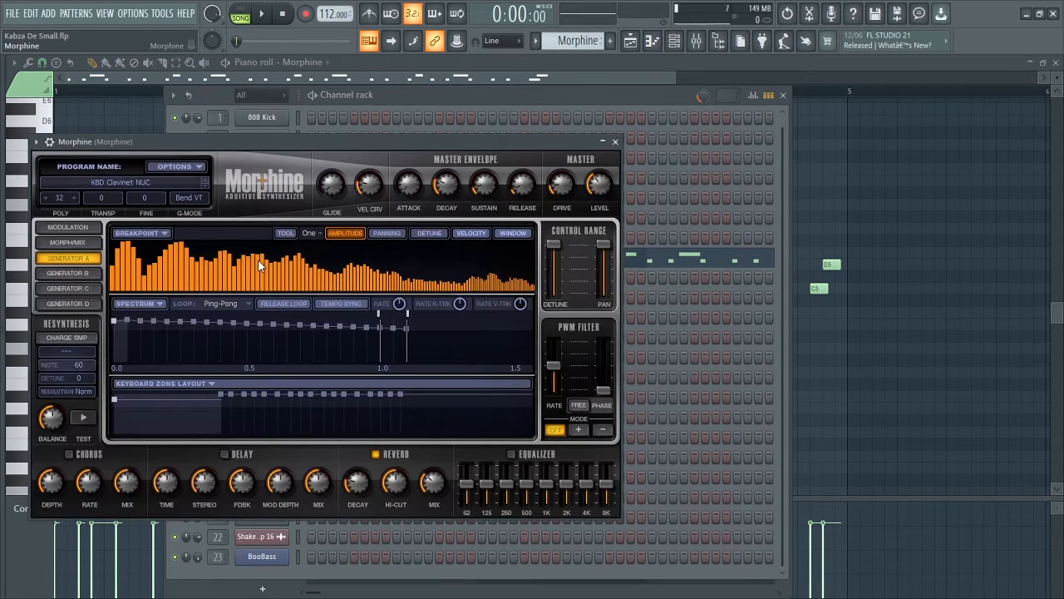
pyautogui.click(128, 184)
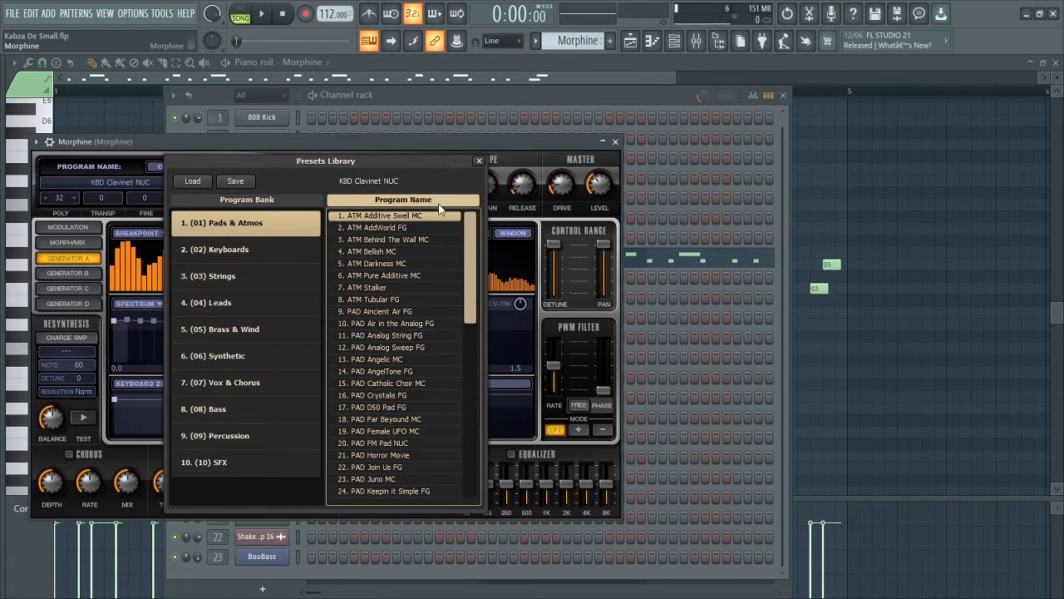
pyautogui.click(478, 161)
pyautogui.click(615, 141)
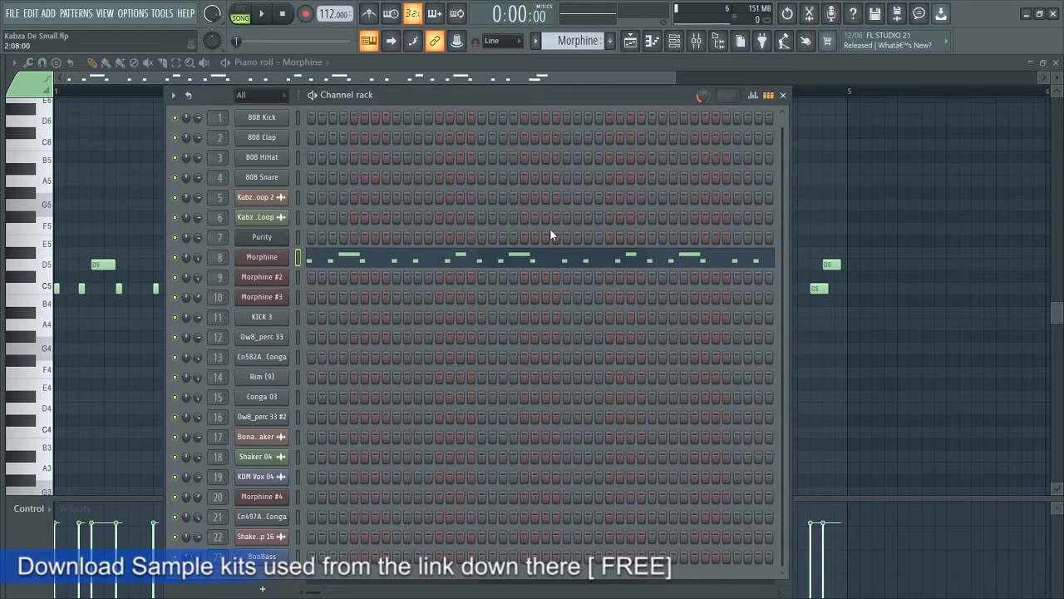
# Play the Morphine melody in pattern mode with the channel rack closed, and return to the playlist.
pyautogui.click(259, 13)
pyautogui.press('F6')
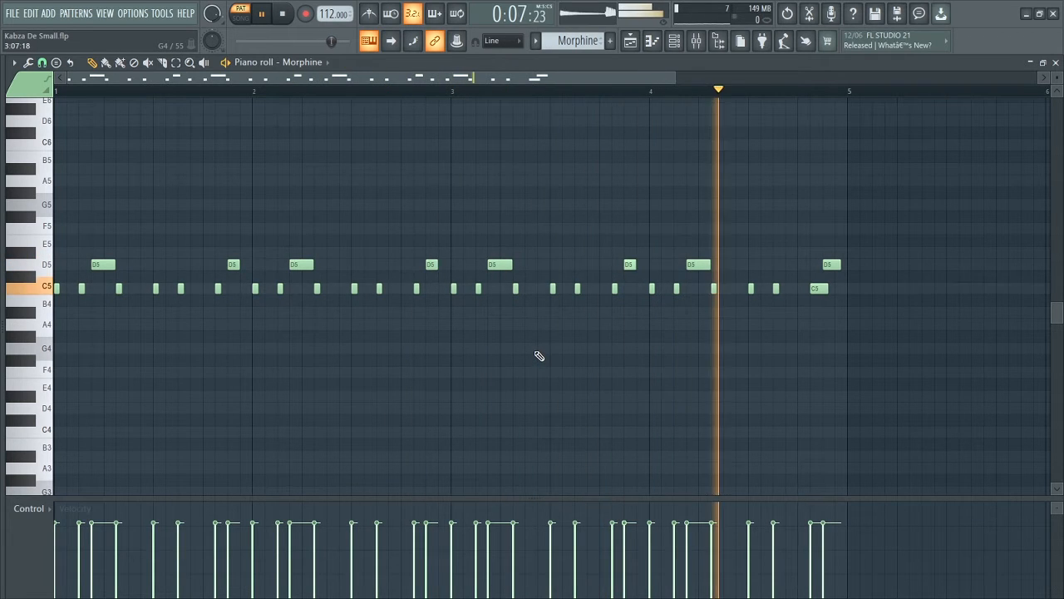
pyautogui.click(630, 42)
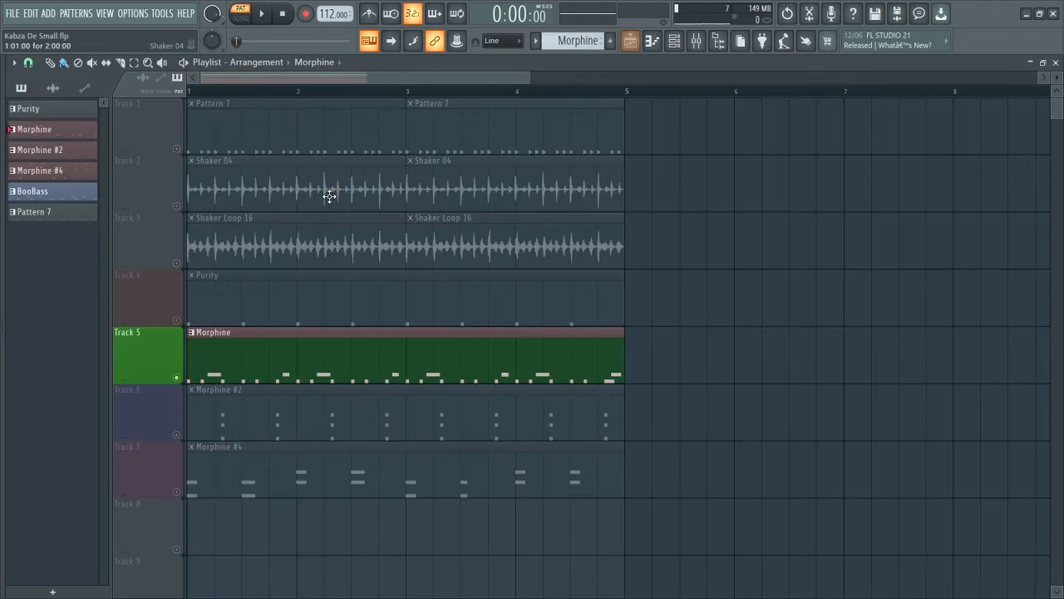
# Unmute all tracks, mute Tracks 6 and 7, and play the drums, shakers, Purity and Morphine parts together in song mode.
pyautogui.keyDown('ctrl'); pyautogui.click(176, 150); pyautogui.keyUp('ctrl')
pyautogui.keyDown('ctrl'); pyautogui.click(176, 150); pyautogui.keyUp('ctrl')
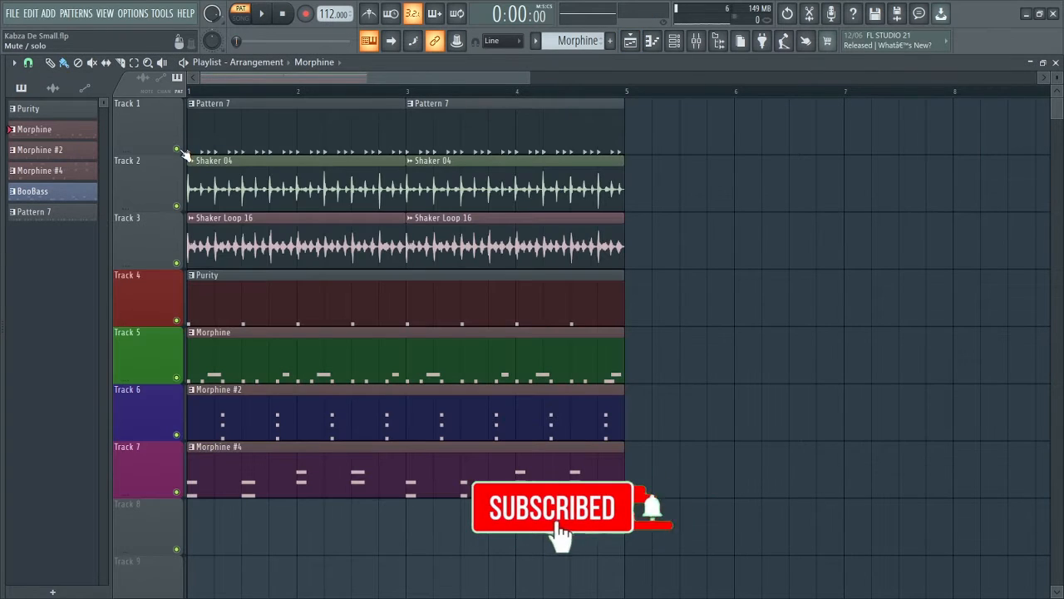
pyautogui.click(177, 433)
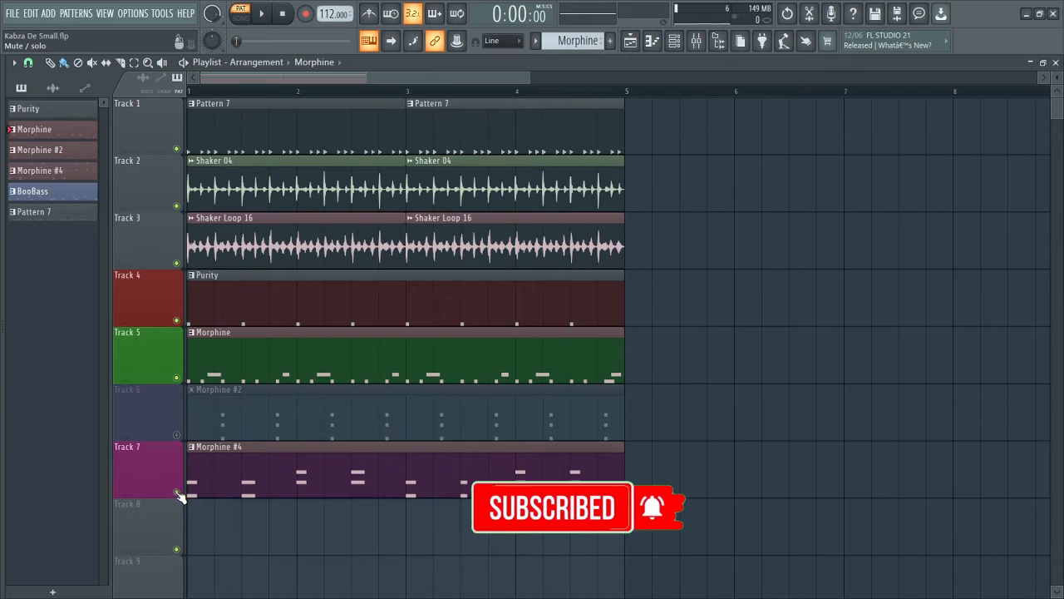
pyautogui.click(177, 491)
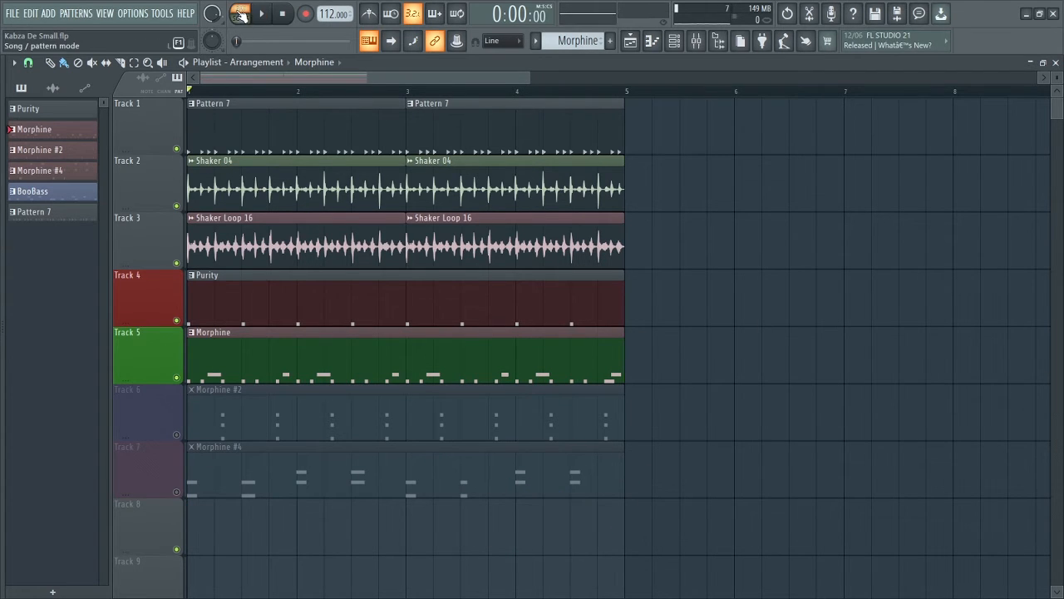
pyautogui.press('space')
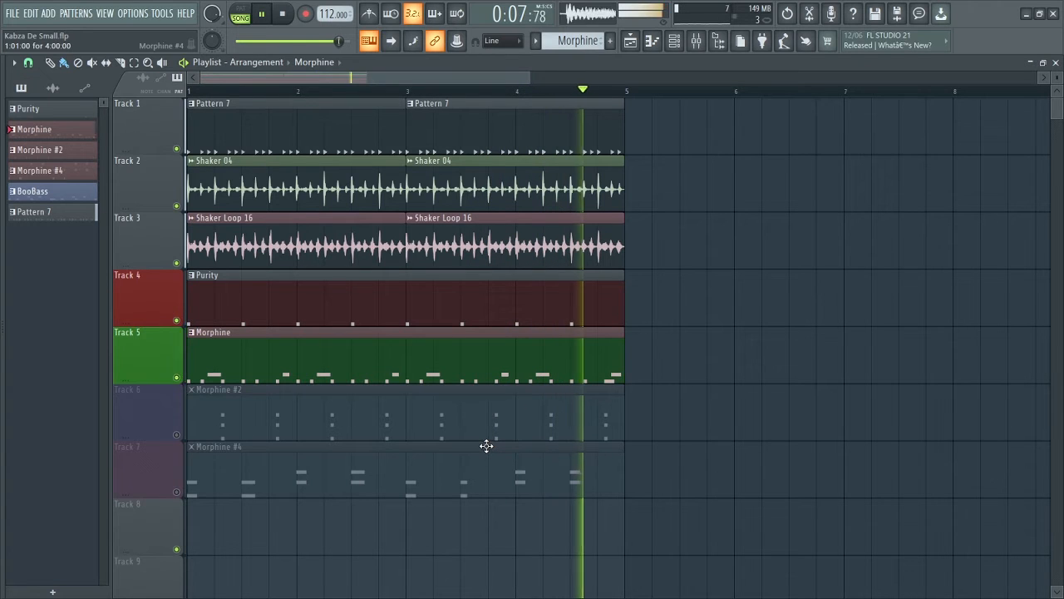
pyautogui.press('space')
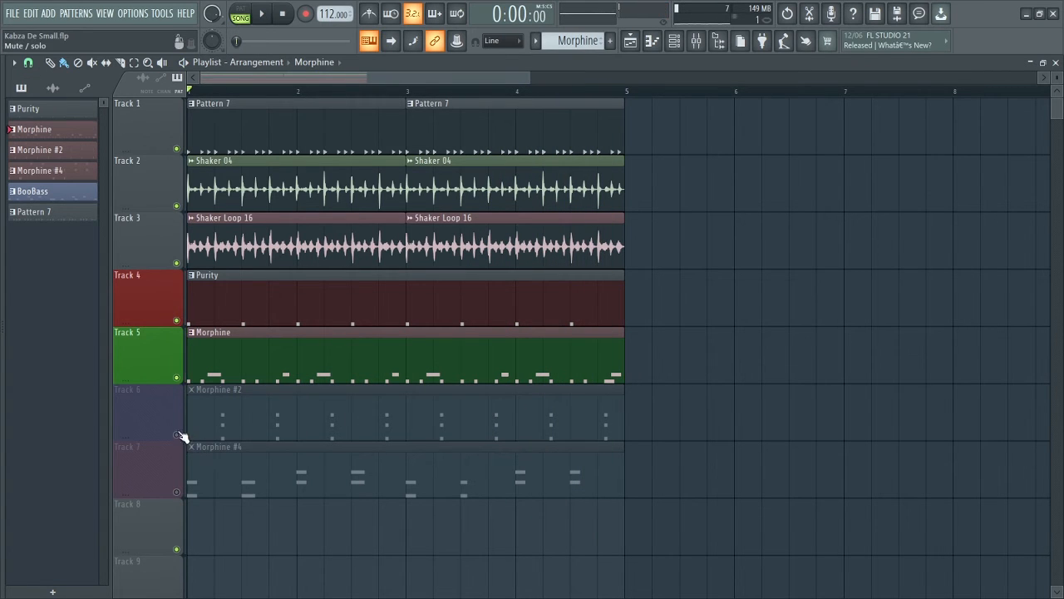
# Solo Track 6, and inspect the Morphine #2 clip's chord notes in the piano roll.
pyautogui.rightClick(177, 433)
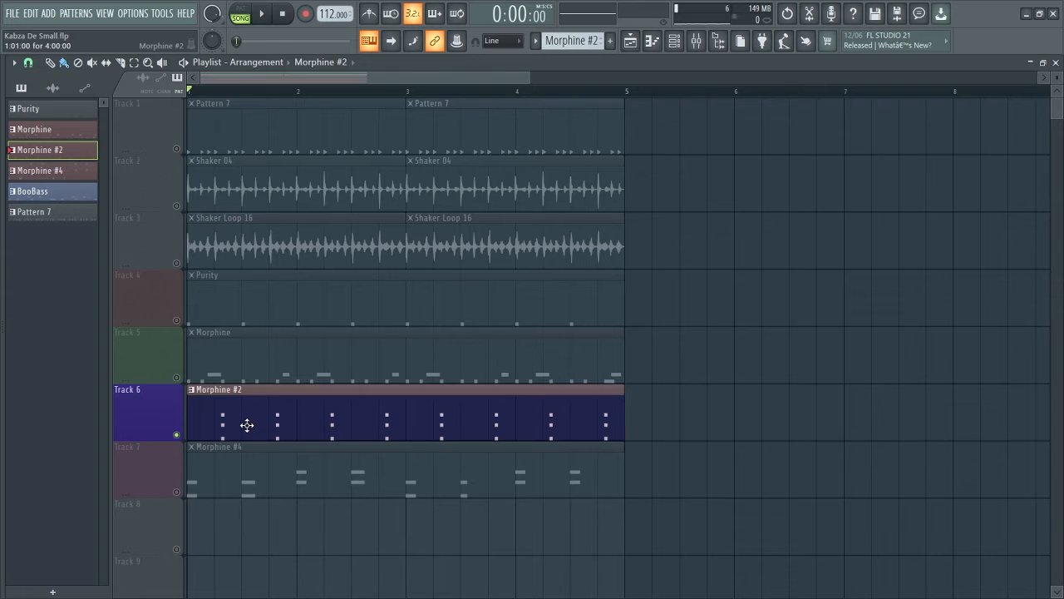
pyautogui.doubleClick(247, 425)
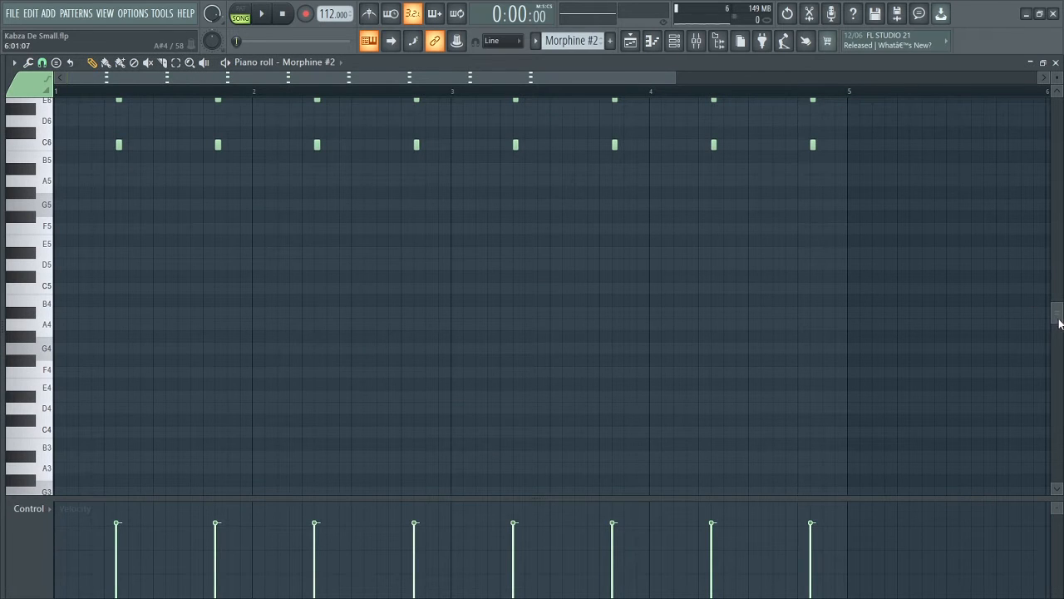
pyautogui.moveTo(1058, 323); pyautogui.dragTo(1061, 244)
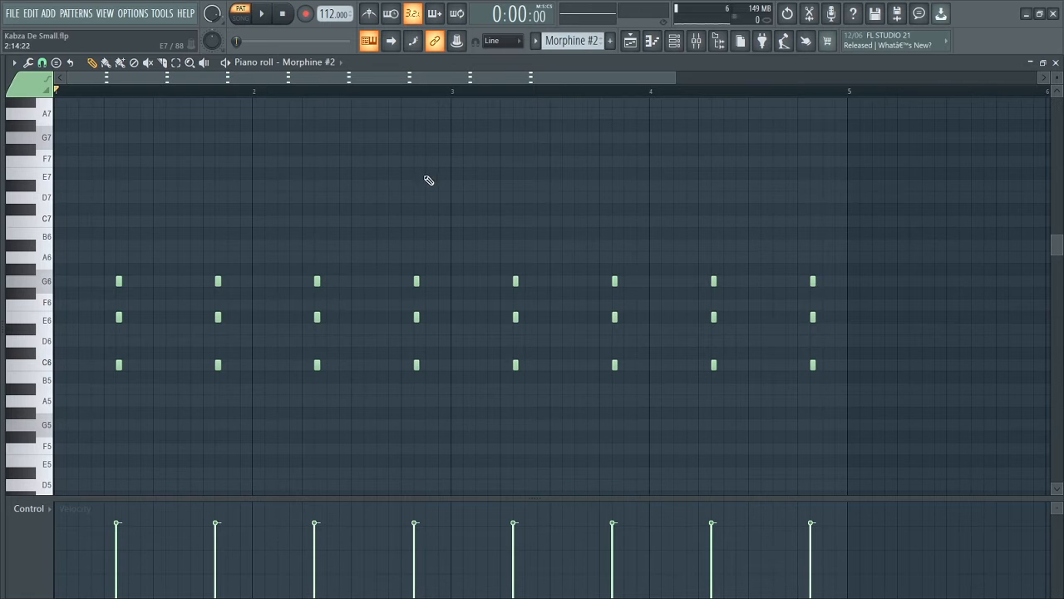
# View the presets library of the Morphine #2 synthesizer from the channel rack, and close the plugin.
pyautogui.click(674, 41)
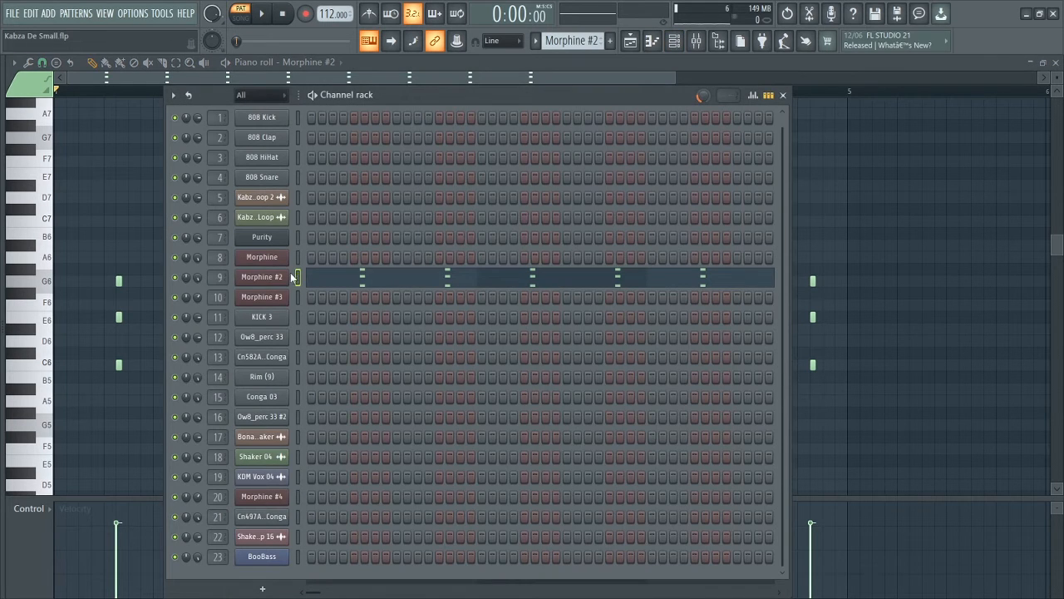
pyautogui.click(286, 277)
pyautogui.click(146, 200)
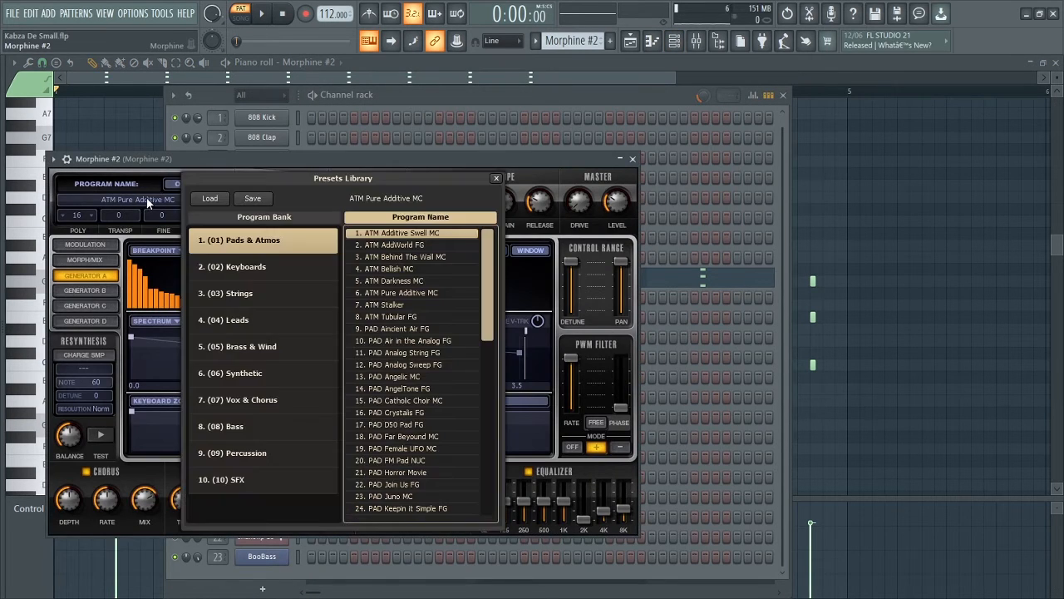
pyautogui.click(497, 178)
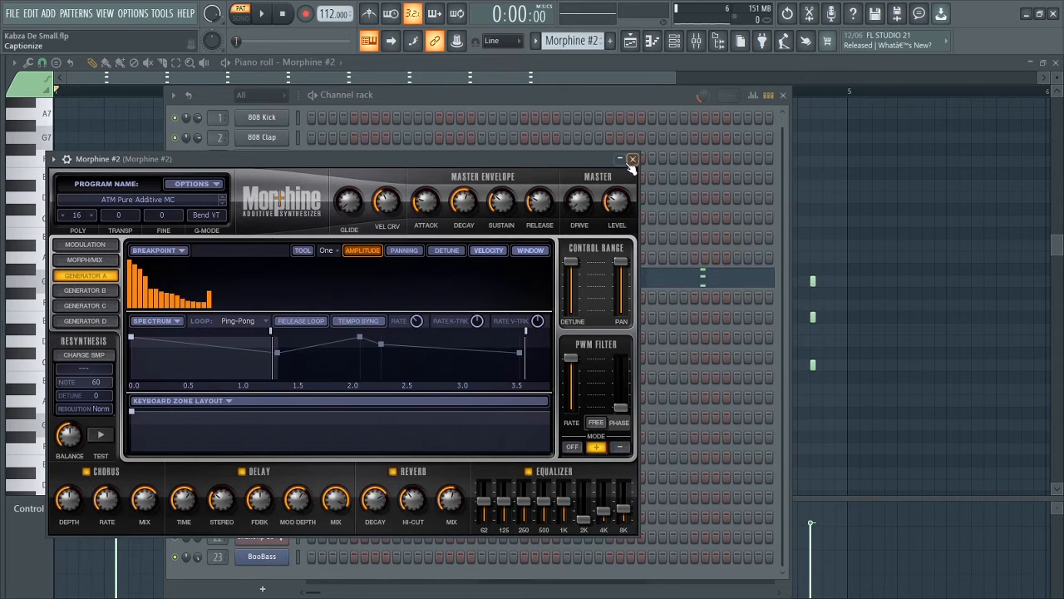
pyautogui.click(632, 159)
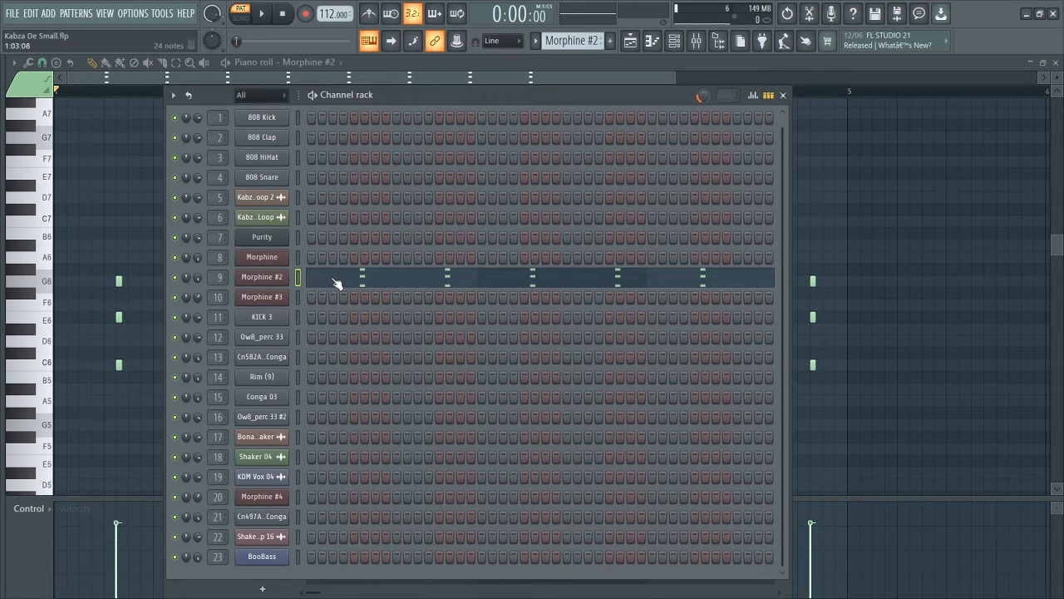
# Hide the channel rack, play the Morphine #2 chords in pattern mode, and return to the playlist.
pyautogui.press('F6')
pyautogui.press('space')
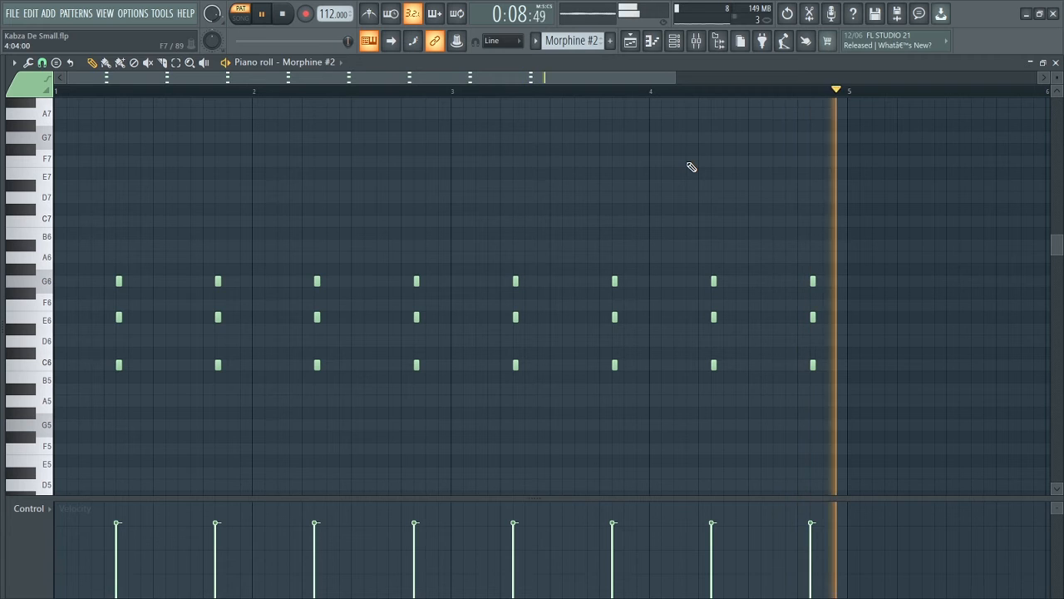
pyautogui.press('space')
pyautogui.click(629, 43)
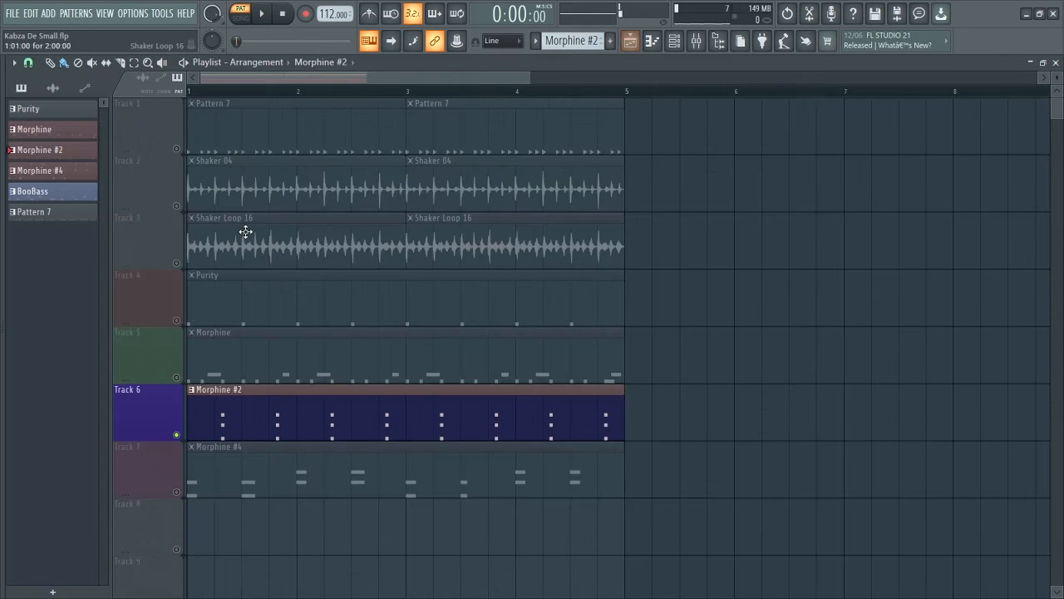
# Unmute all tracks except Track 7, and play the arrangement in song mode with Morphine #2 included.
pyautogui.rightClick(176, 436)
pyautogui.rightClick(176, 436)
pyautogui.rightClick(177, 435)
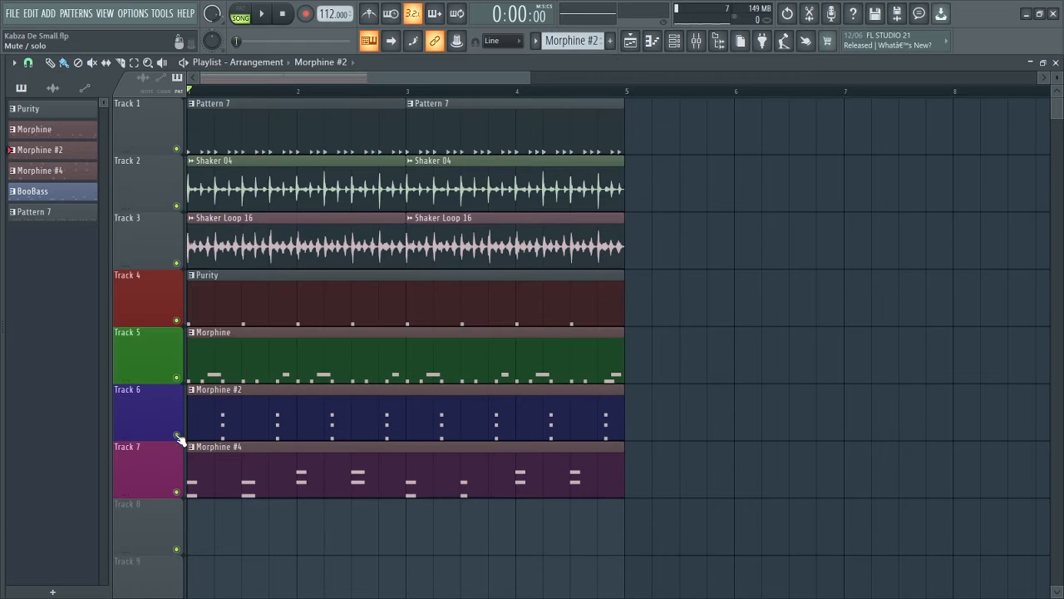
pyautogui.click(176, 491)
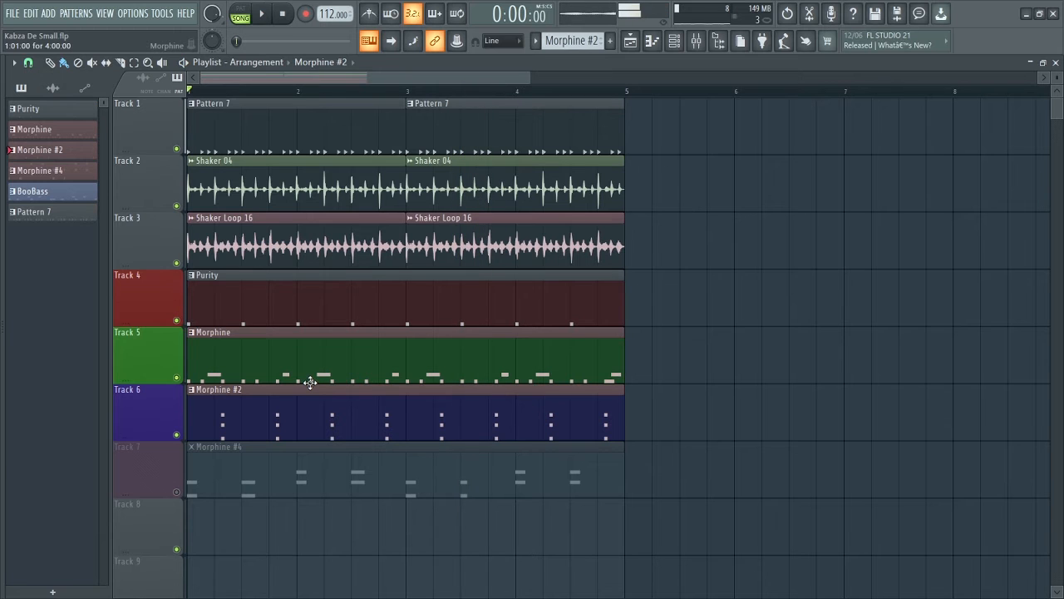
# Solo Track 7, place the BooBass pattern on Track 8 from bar 1, and make the Morphine #4 pattern current.
pyautogui.rightClick(176, 491)
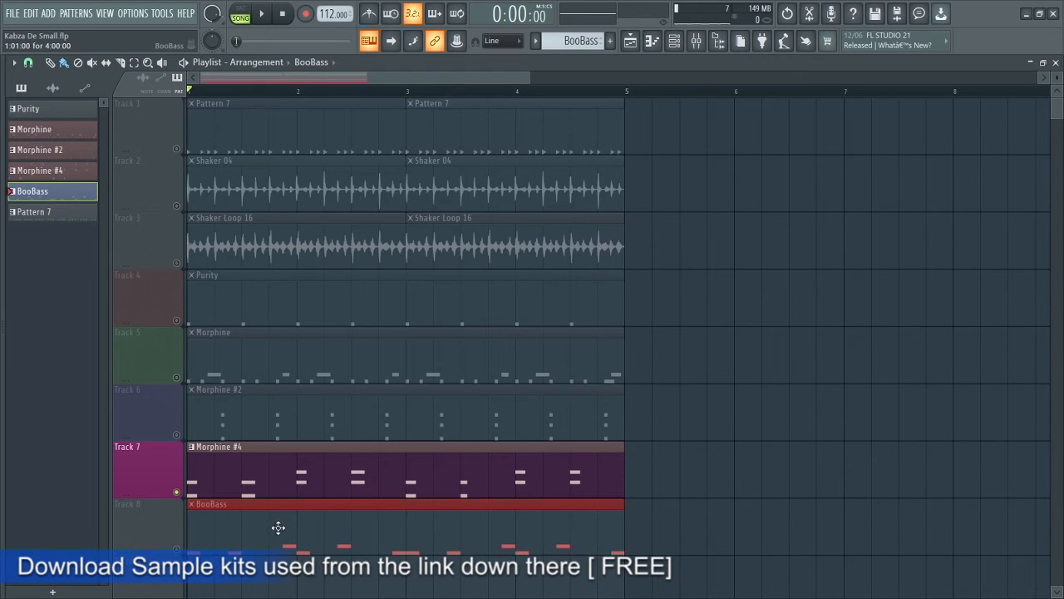
pyautogui.click(176, 549)
pyautogui.click(176, 549)
pyautogui.click(250, 484)
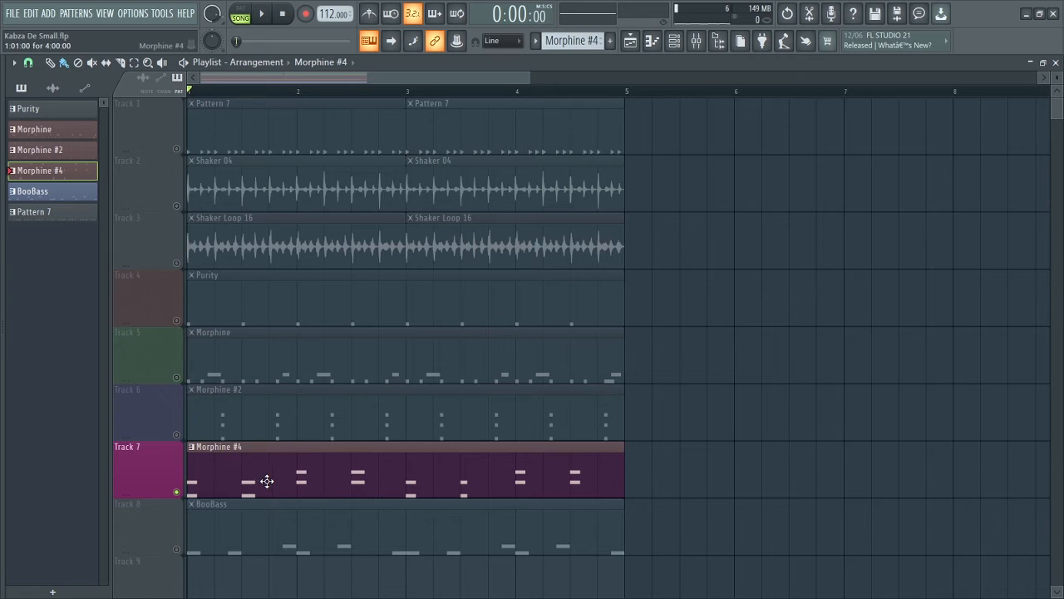
# View the presets library of the Morphine #4 synthesizer from the channel rack, and close the plugin.
pyautogui.click(675, 41)
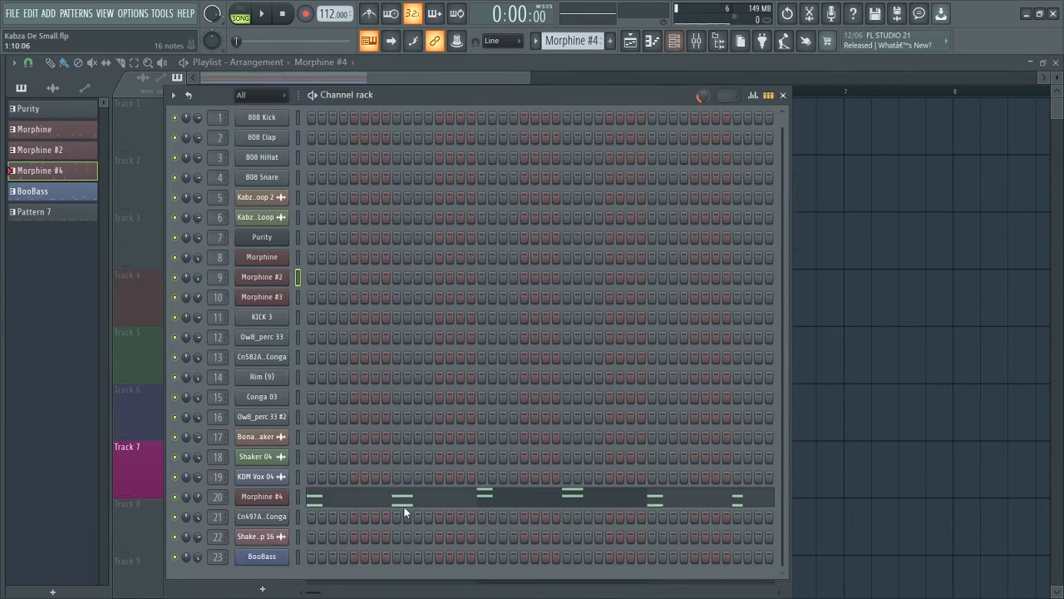
pyautogui.click(261, 496)
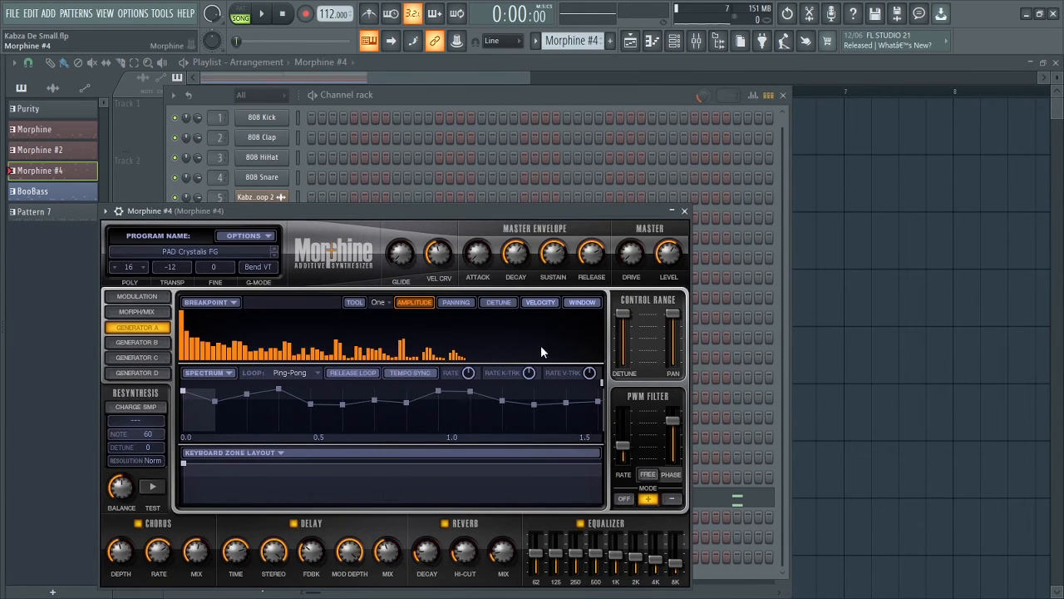
pyautogui.click(239, 253)
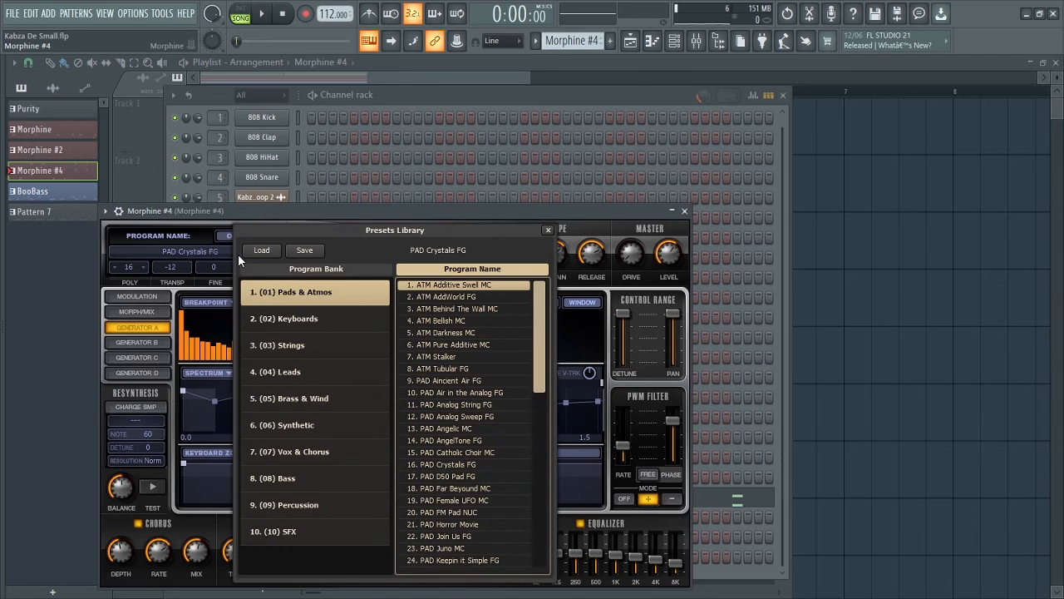
pyautogui.click(685, 211)
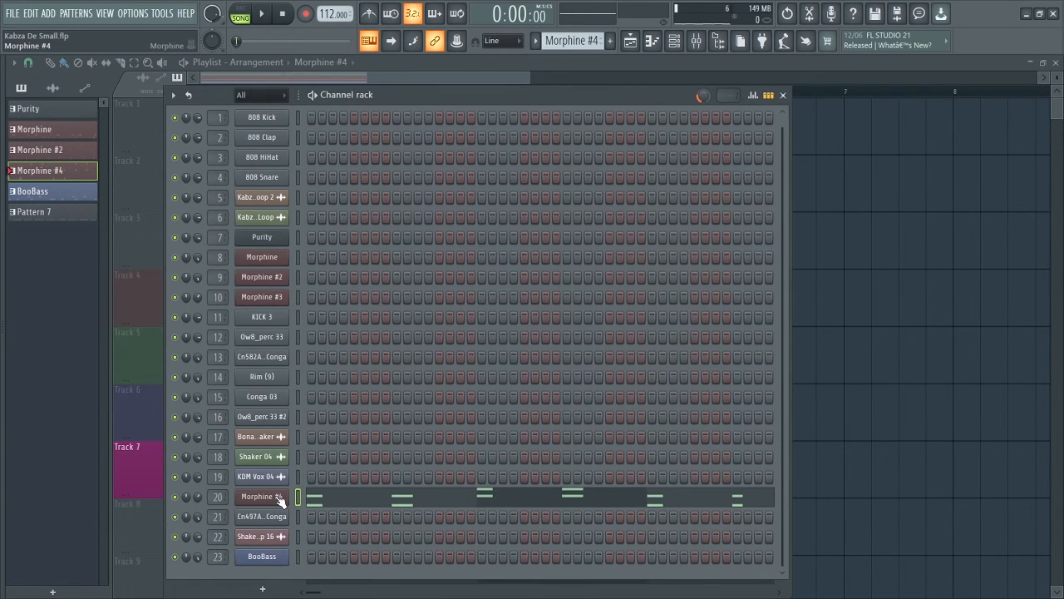
# Show the Morphine #4 notes in the piano roll, play them in pattern mode, and go back to the playlist.
pyautogui.click(348, 496)
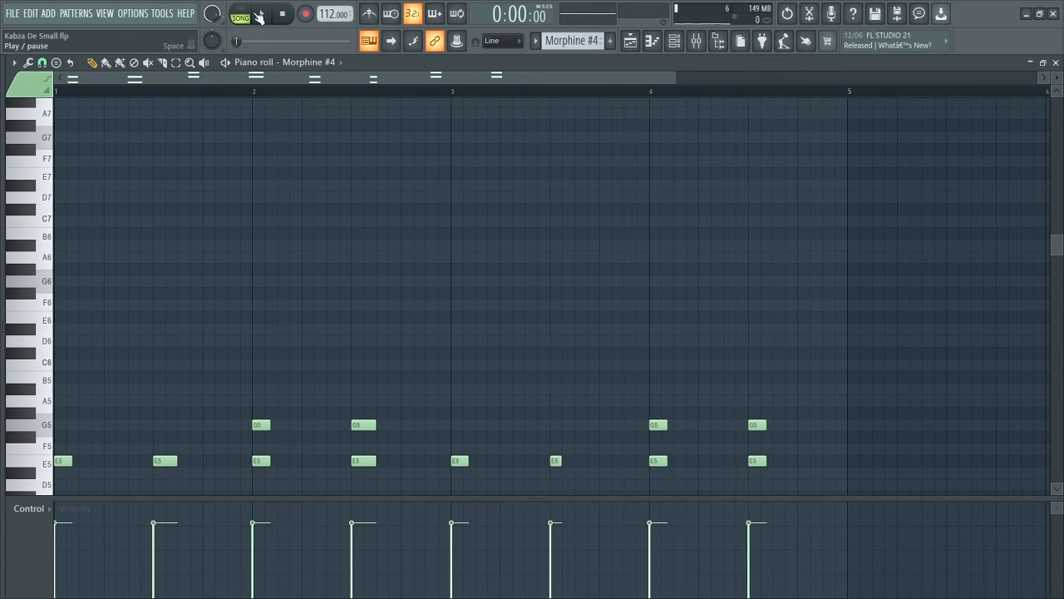
pyautogui.moveTo(1060, 241); pyautogui.dragTo(1048, 297)
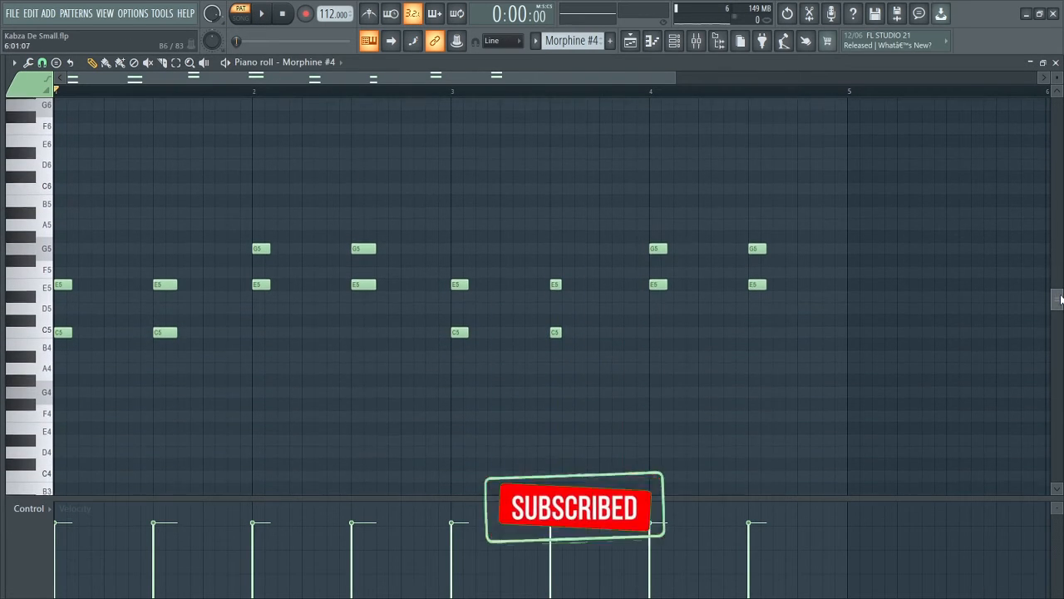
pyautogui.press('space')
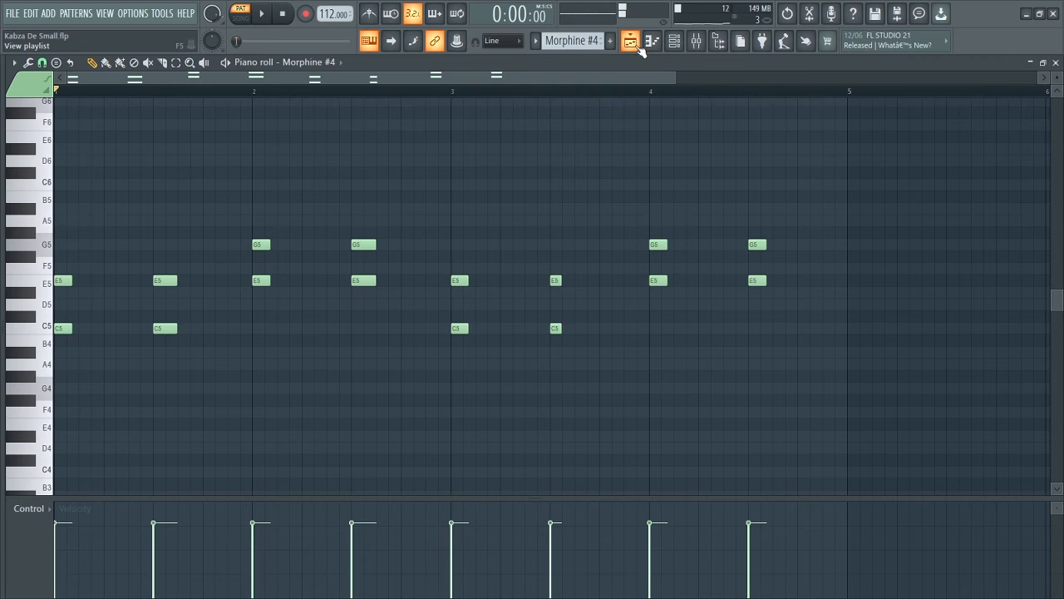
pyautogui.click(634, 45)
# Unmute all tracks except the BooBass on Track 8, and play the arrangement in song mode with Morphine #4 included.
pyautogui.rightClick(178, 481)
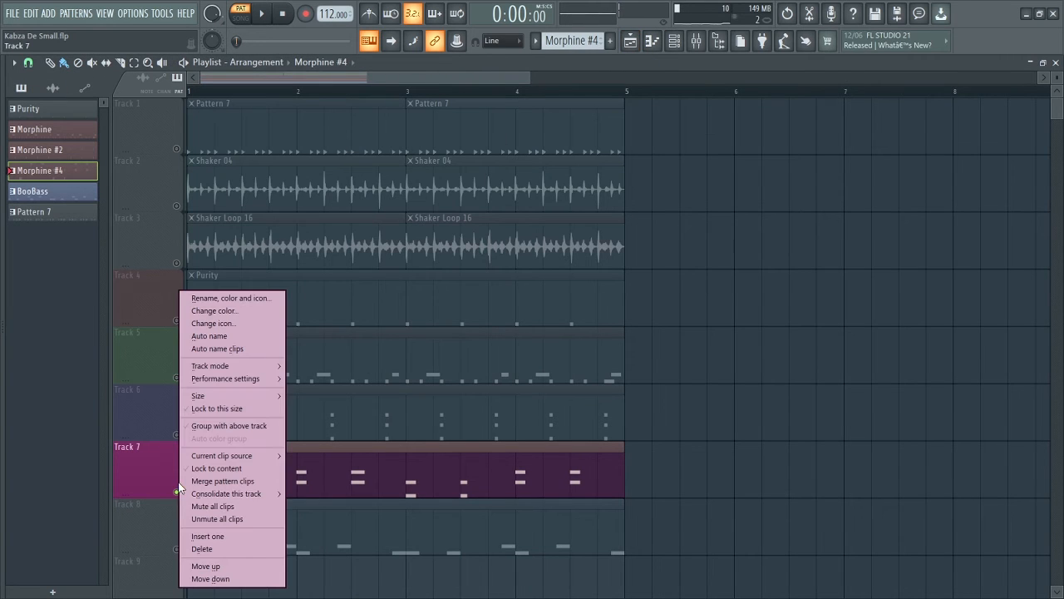
pyautogui.rightClick(175, 494)
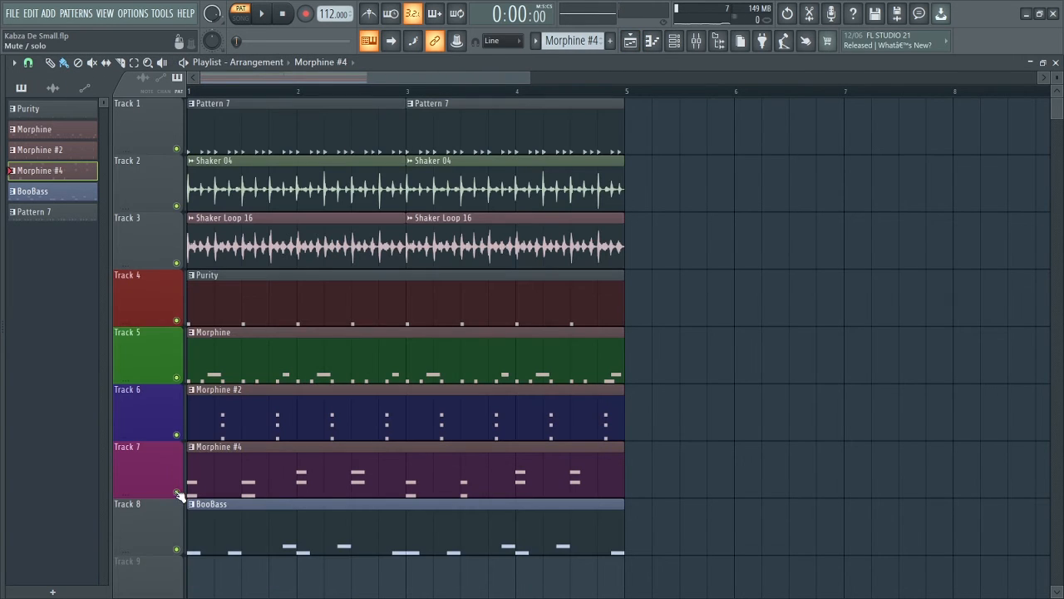
pyautogui.click(177, 549)
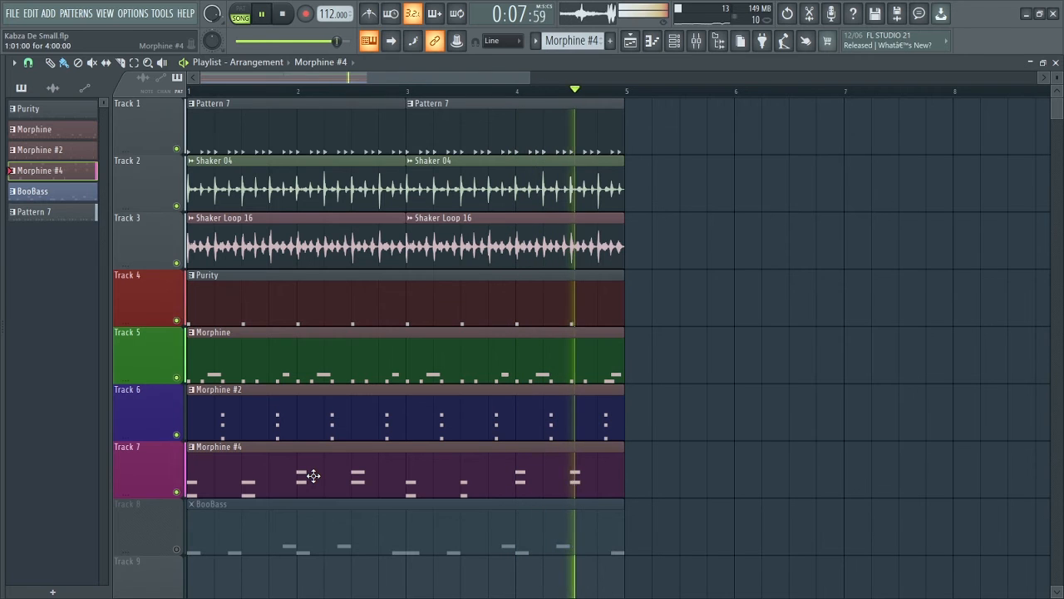
pyautogui.press('space')
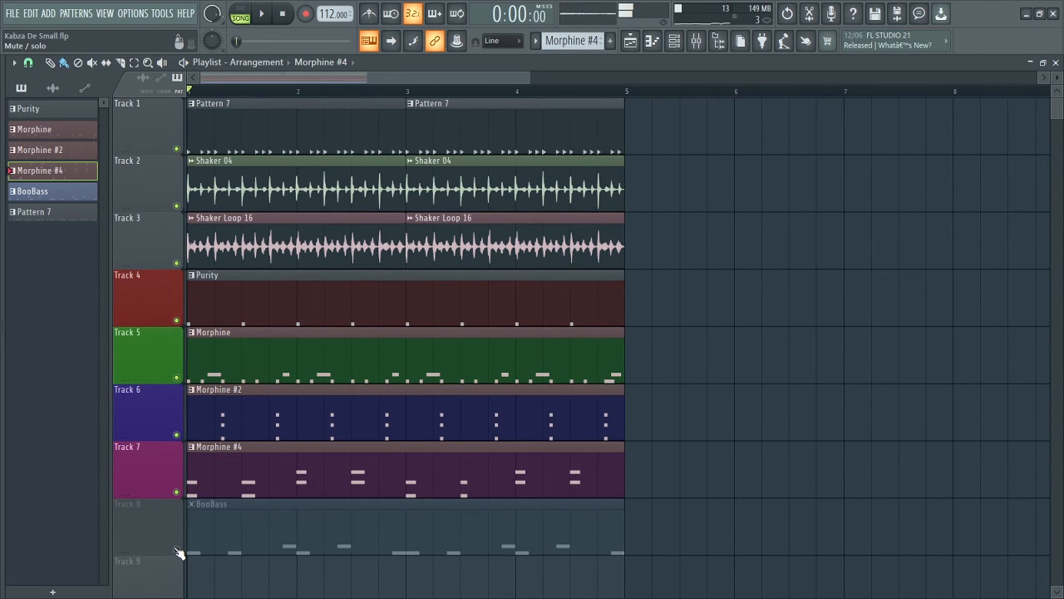
# Solo Track 8, inspect the BooBass plugin, and play the bass line in the piano roll in pattern mode.
pyautogui.rightClick(176, 550)
pyautogui.doubleClick(230, 539)
pyautogui.moveTo(173, 192); pyautogui.dragTo(310, 196)
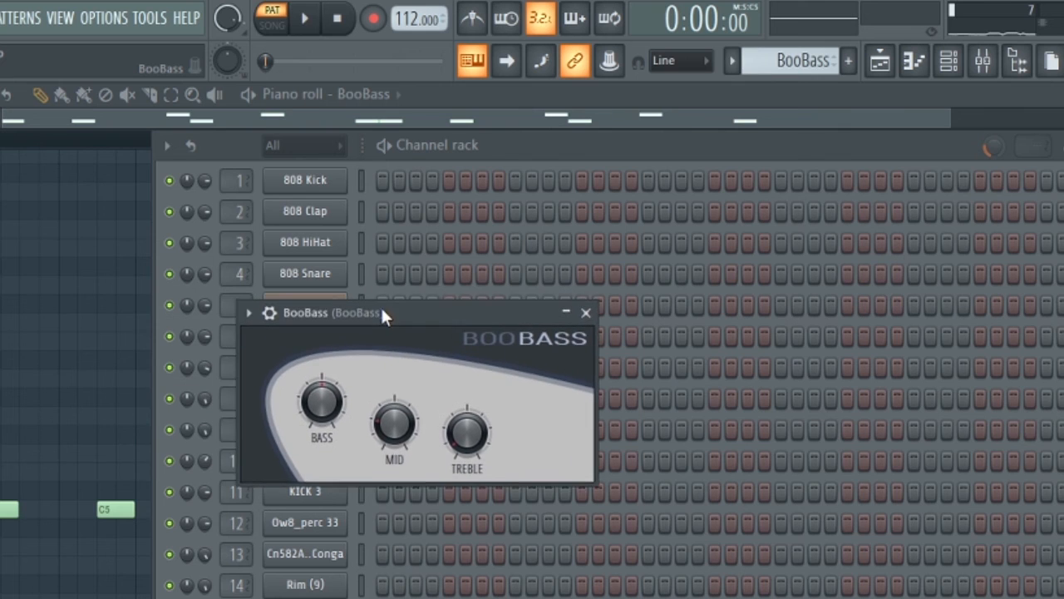
pyautogui.moveTo(381, 313); pyautogui.dragTo(295, 325)
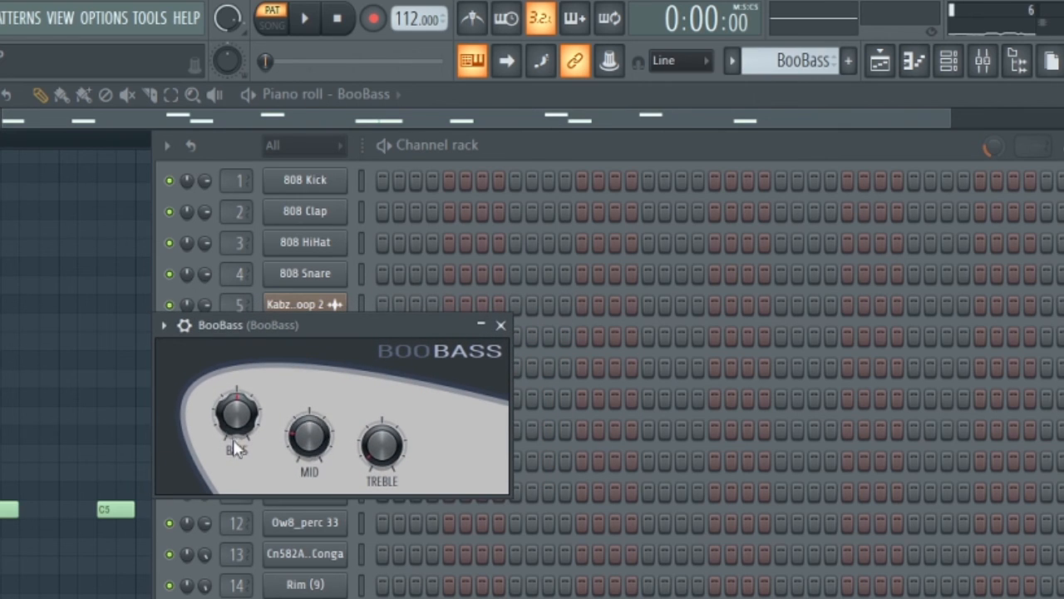
pyautogui.click(501, 324)
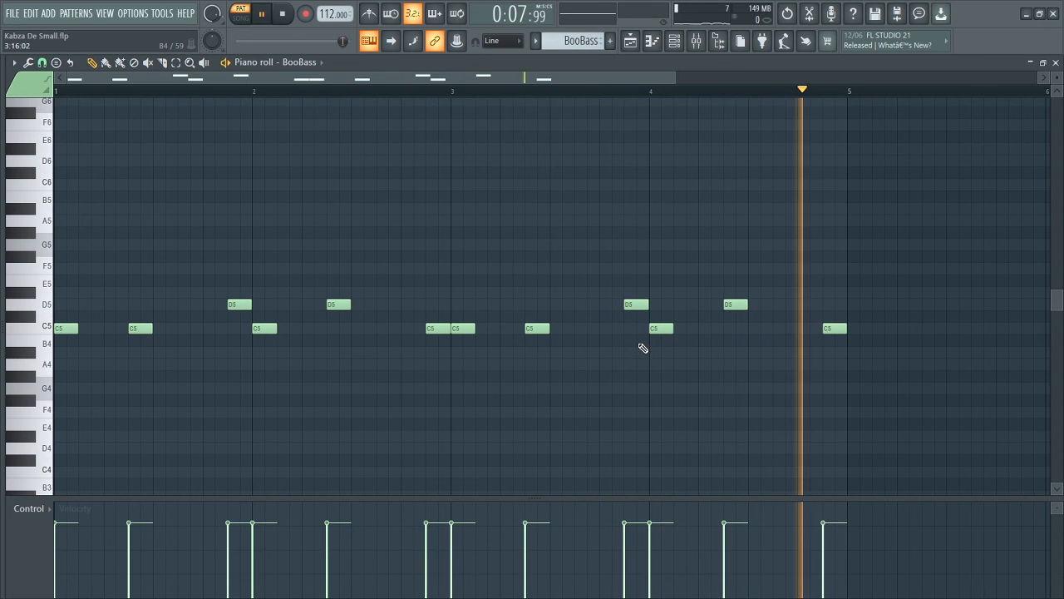
# Check the BooBass channel in the channel rack, and play the full arrangement in song mode with all eight tracks unmuted.
pyautogui.click(672, 43)
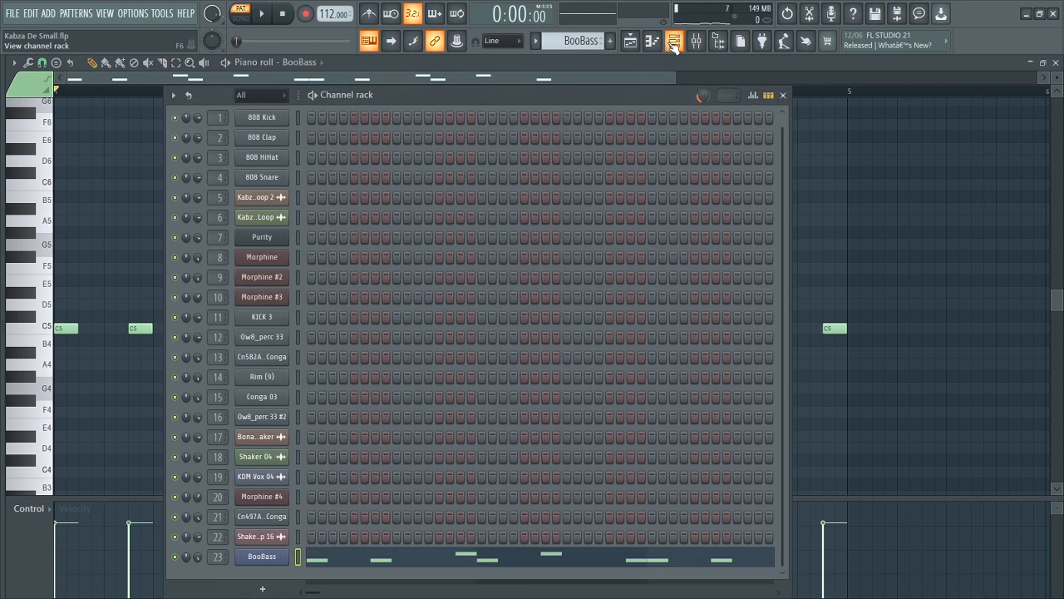
pyautogui.click(252, 556)
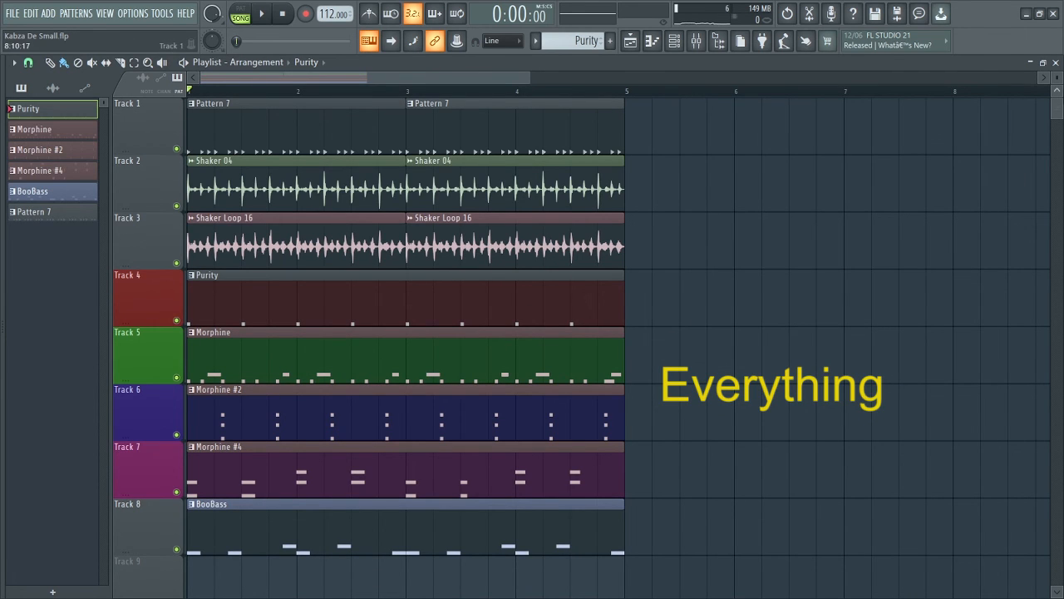
pyautogui.press('space')
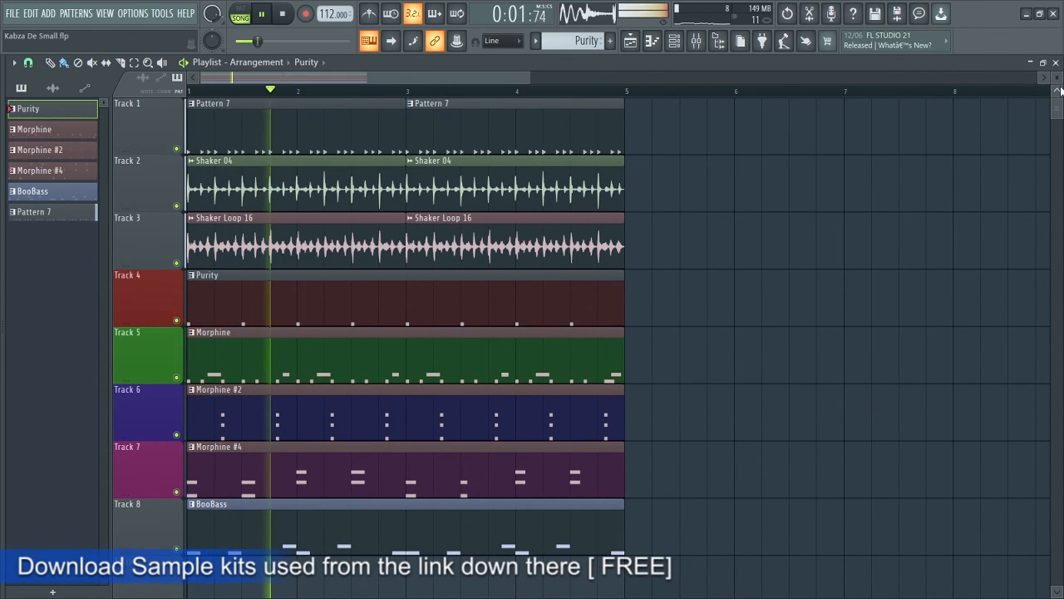
# Inspect the Master and Morphine tracks' effect slots in the mixer during full arrangement playback, and begin closing the program.
pyautogui.scroll(-3, 1061, 90)
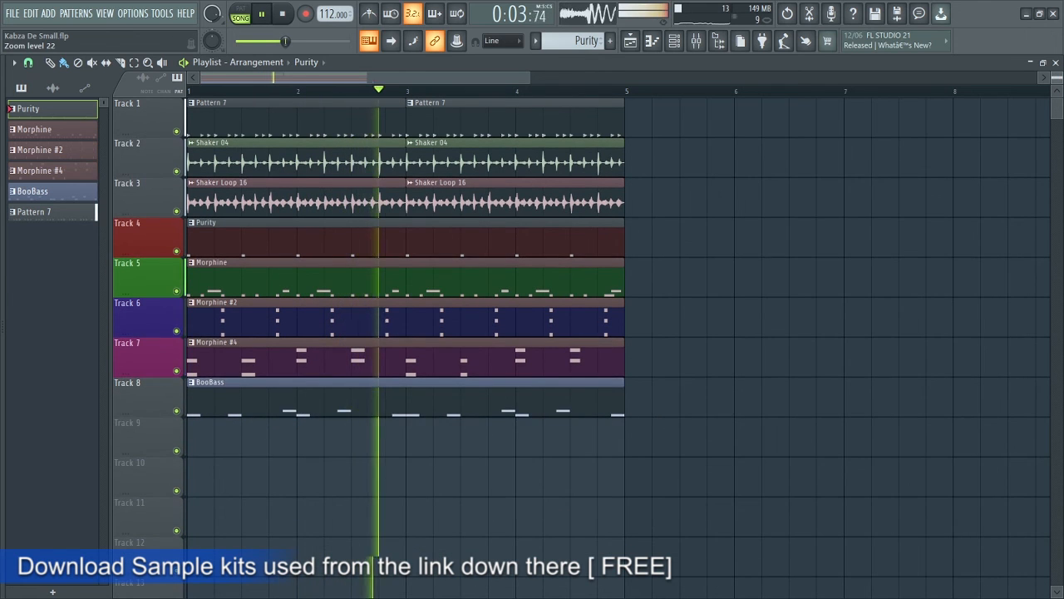
pyautogui.scroll(2, 1061, 90)
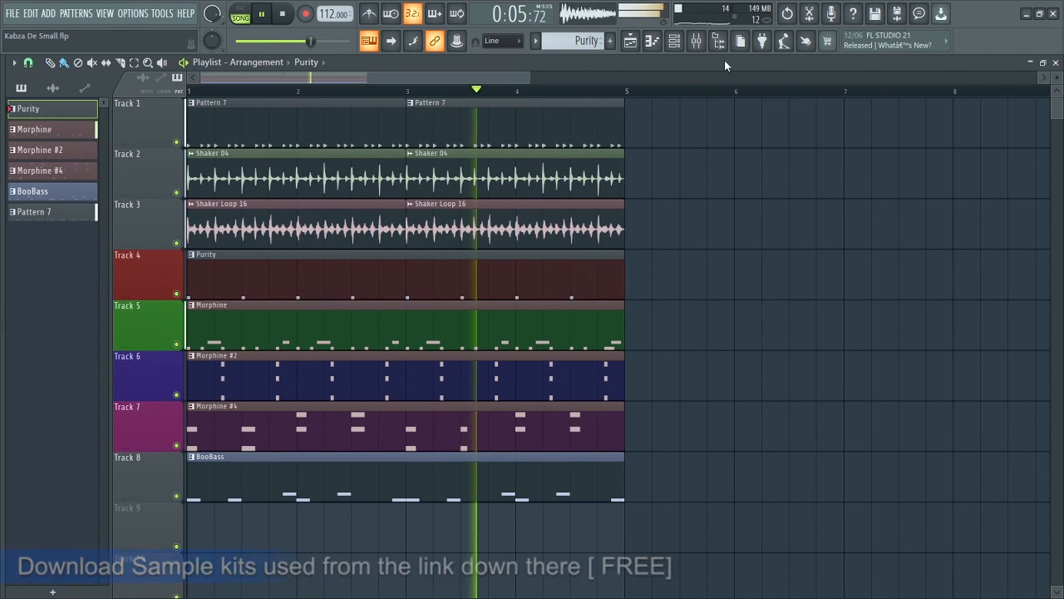
pyautogui.click(697, 41)
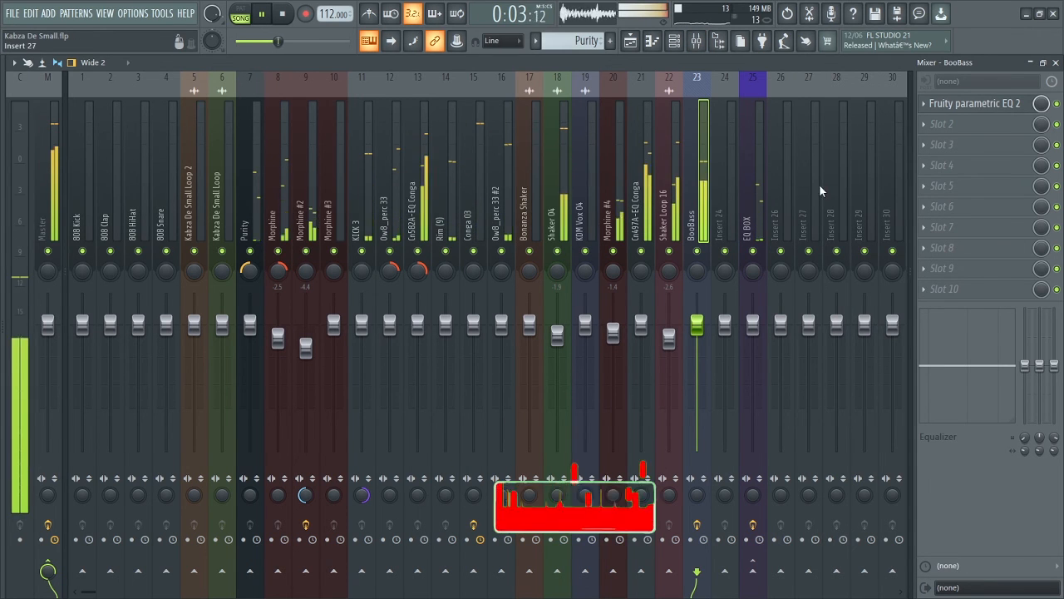
pyautogui.click(57, 204)
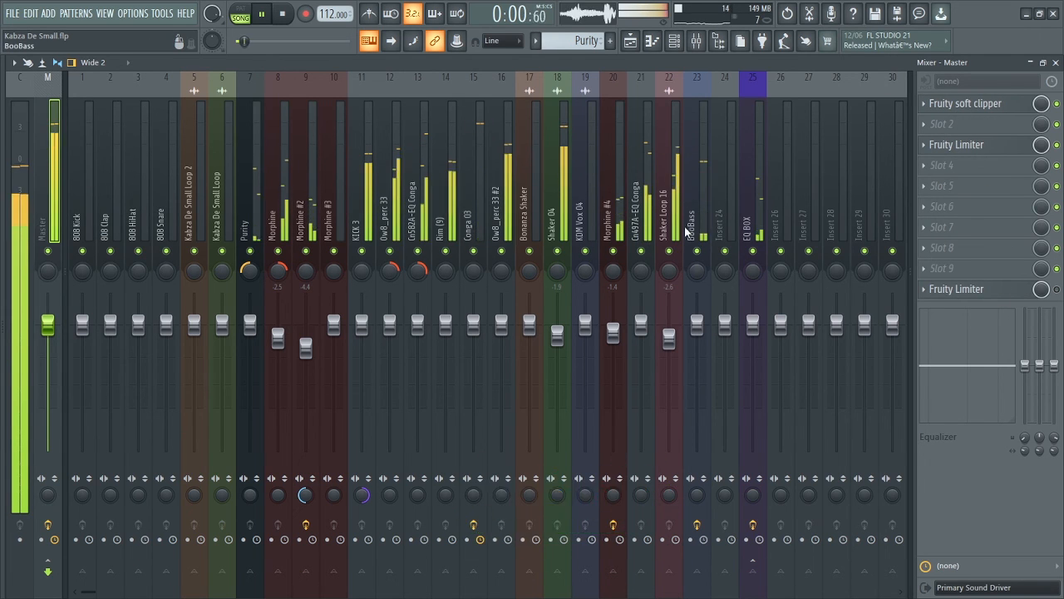
pyautogui.click(271, 240)
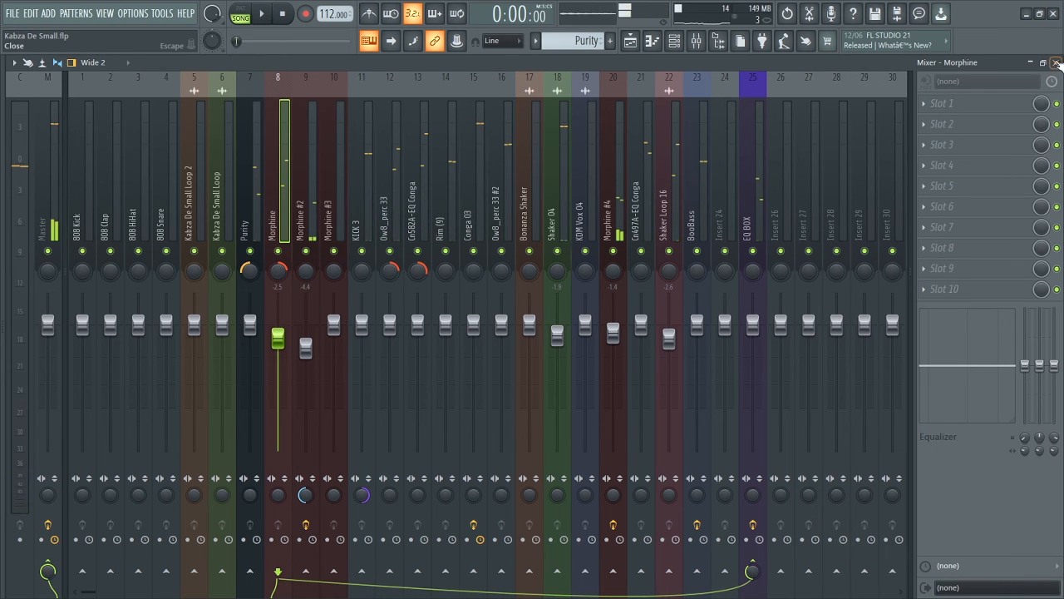
pyautogui.click(1054, 15)
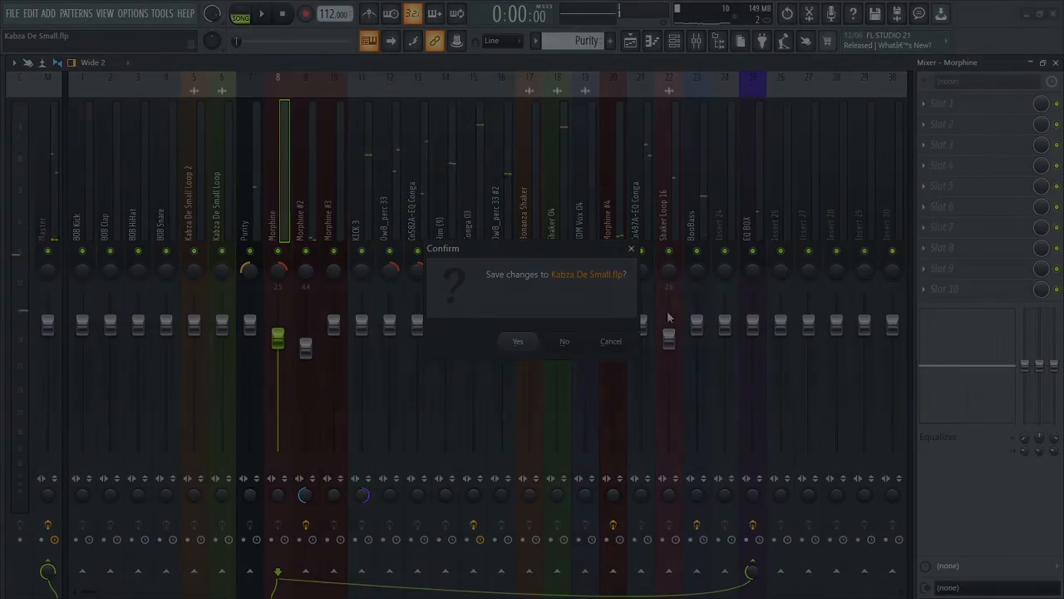